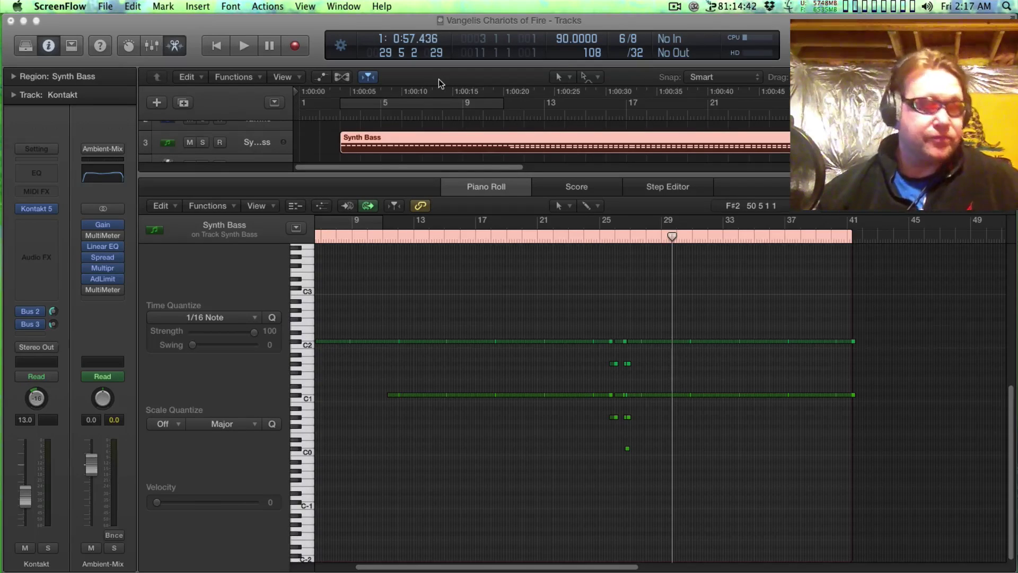
Close the Piano Roll editor and solo network track 6 holding the Pad regions together with the Audio 2 track.
{"action": "left_click", "coordinate": [270, 28]}
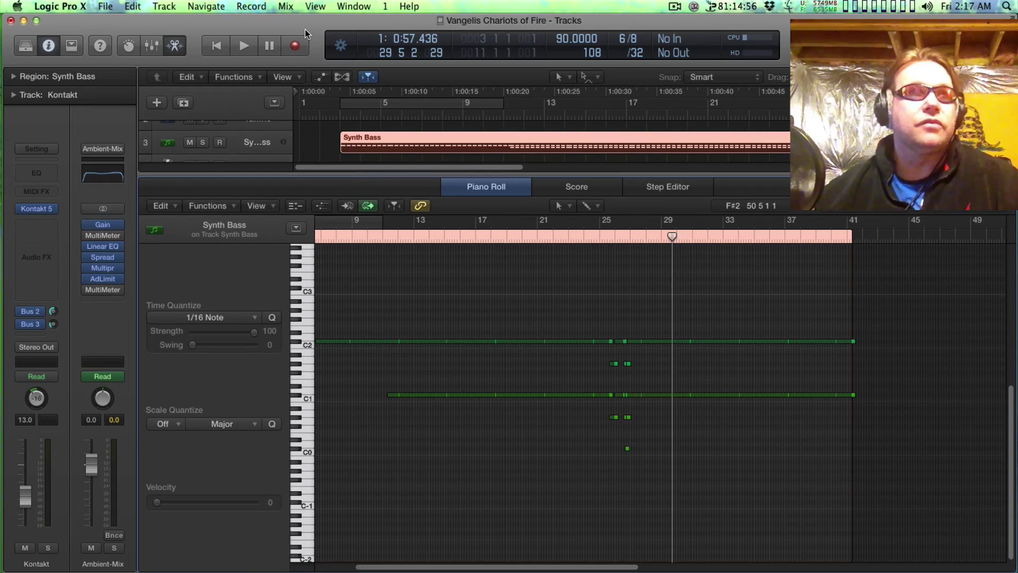
{"action": "key", "text": "e"}
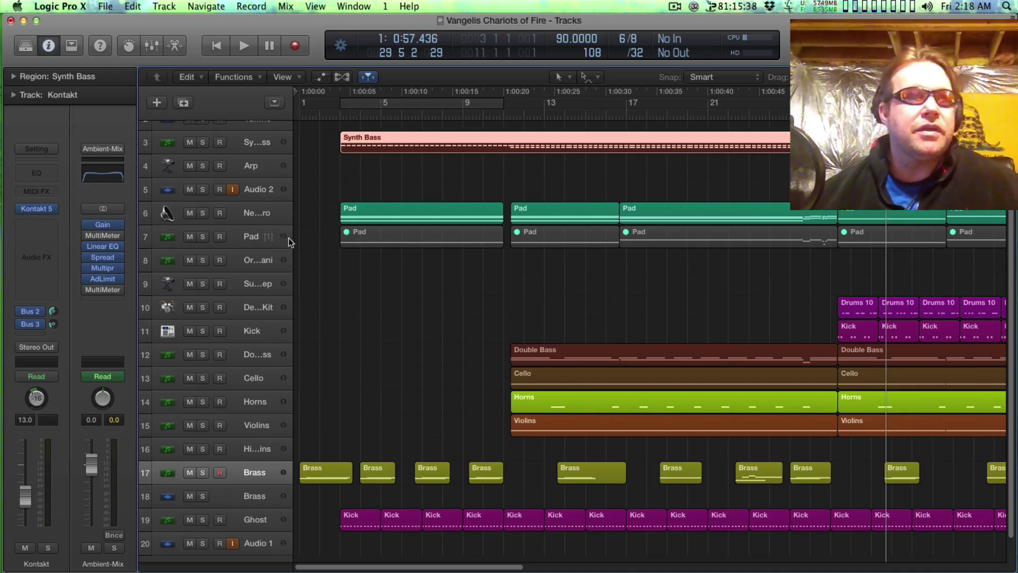
{"action": "left_click", "coordinate": [248, 216]}
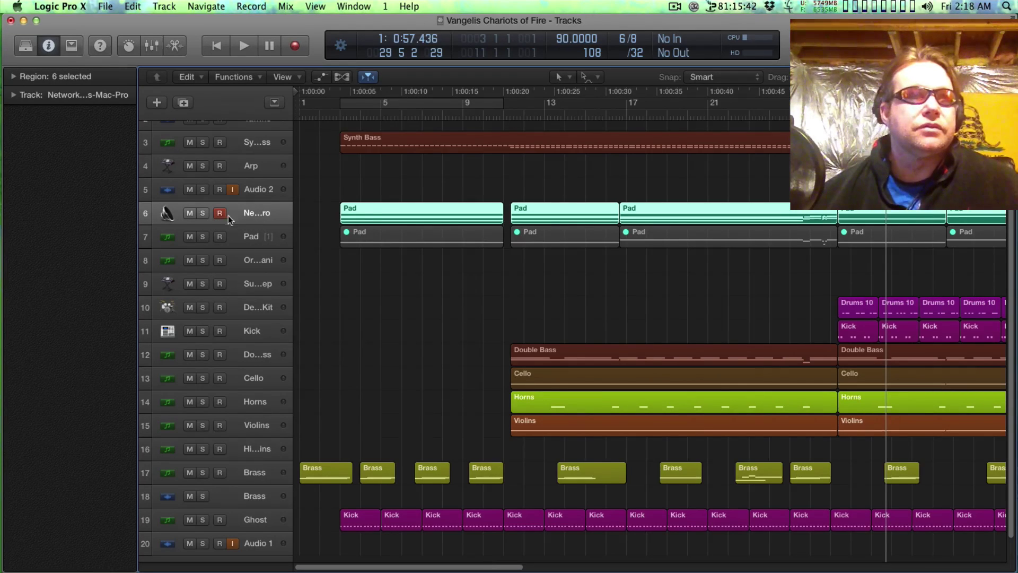
{"action": "left_click", "coordinate": [200, 213]}
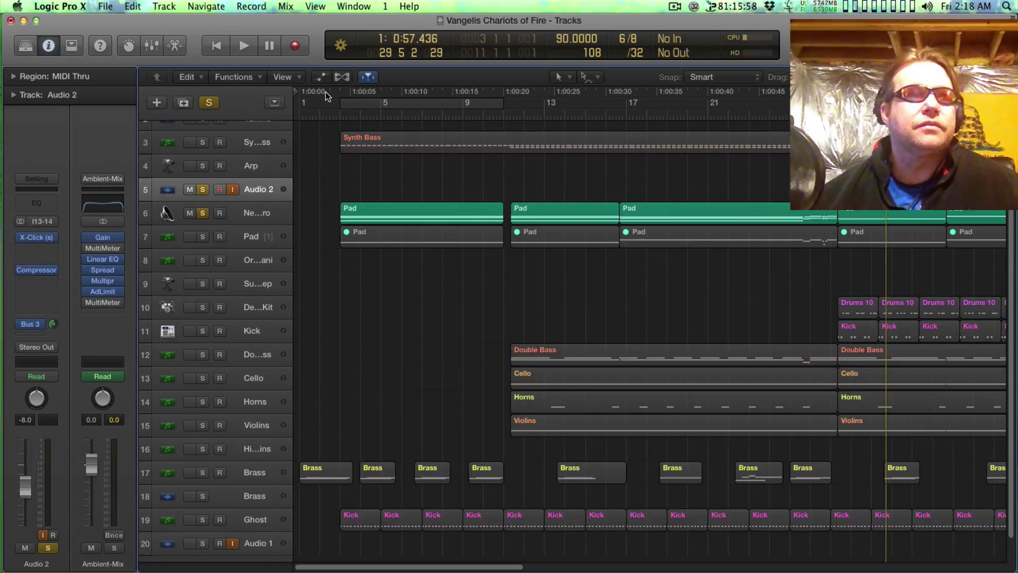
Play the soloed pad from just before its first region for a few bars, and stop playback.
{"action": "left_click", "coordinate": [332, 117]}
{"action": "key", "text": "space"}
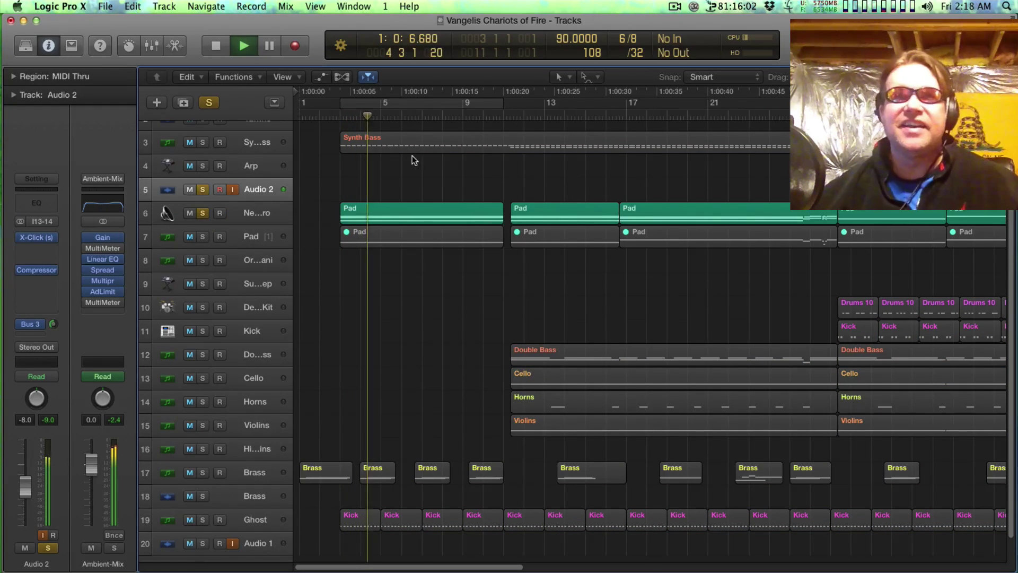
{"action": "key", "text": "cmd+Left"}
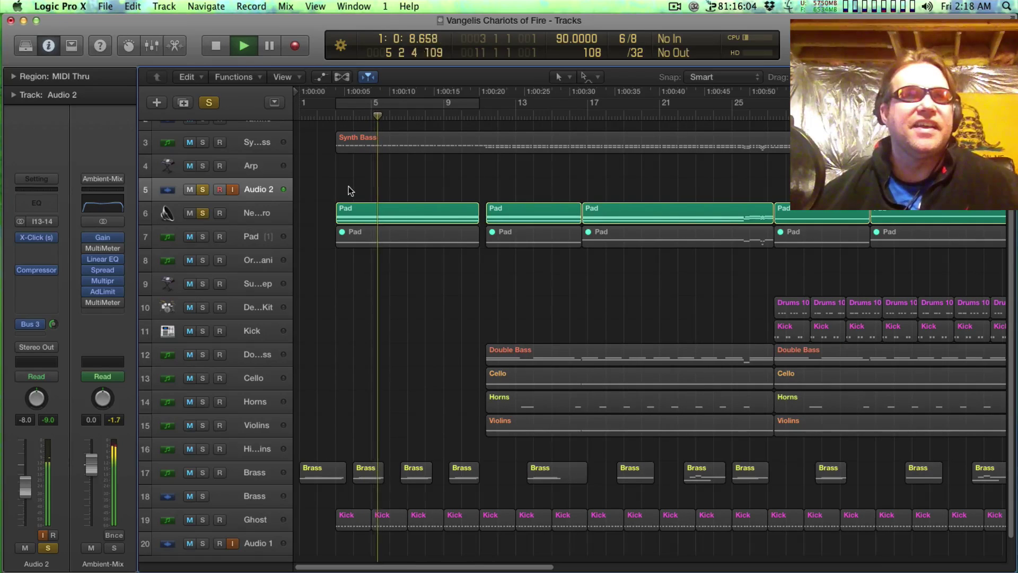
{"action": "key", "text": "space"}
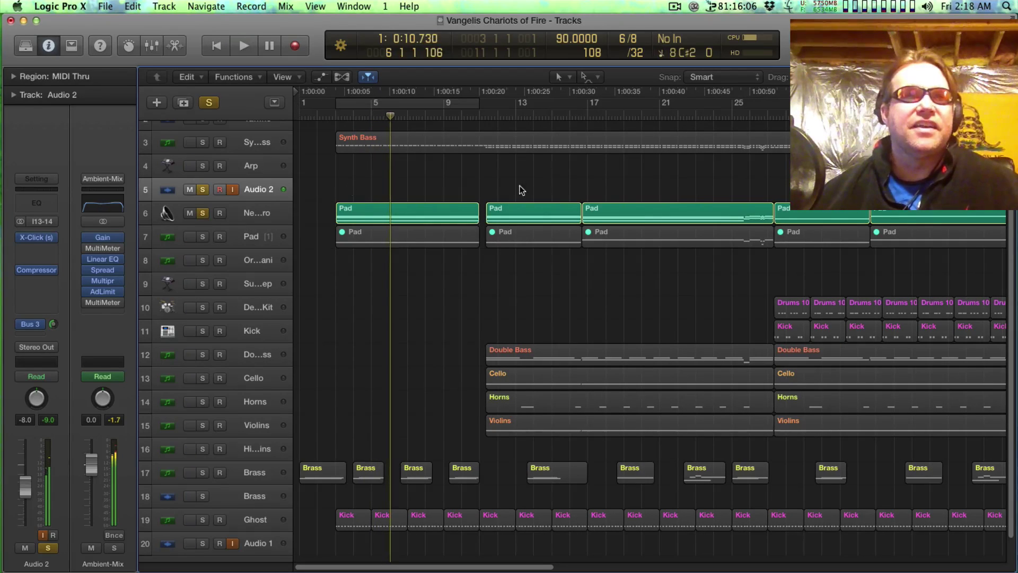
{"action": "key", "text": "cmd+Right"}
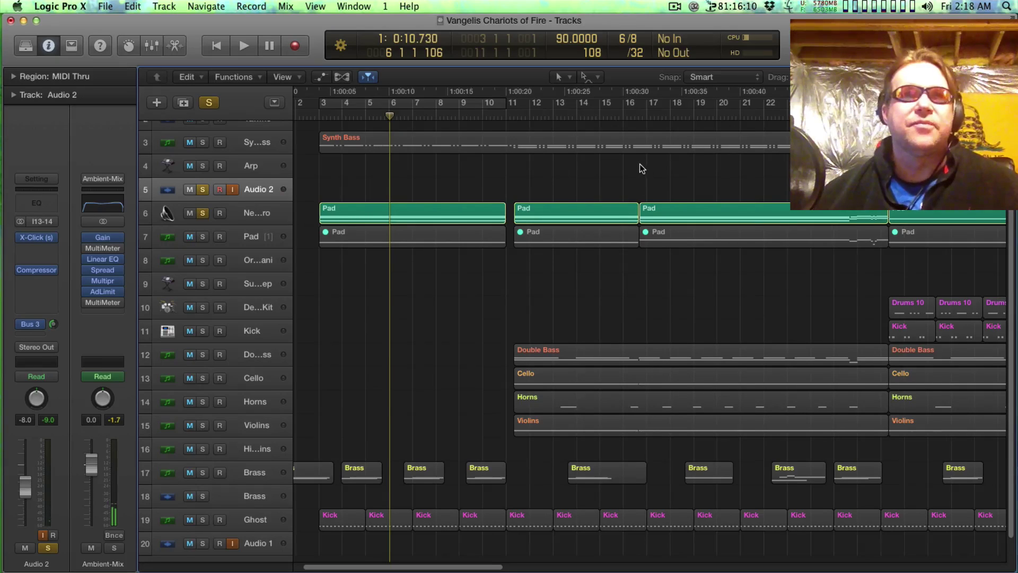
Audition the soloed pad from around bar 16 and again from around bar 11, stopping playback each time.
{"action": "double_click", "coordinate": [629, 112]}
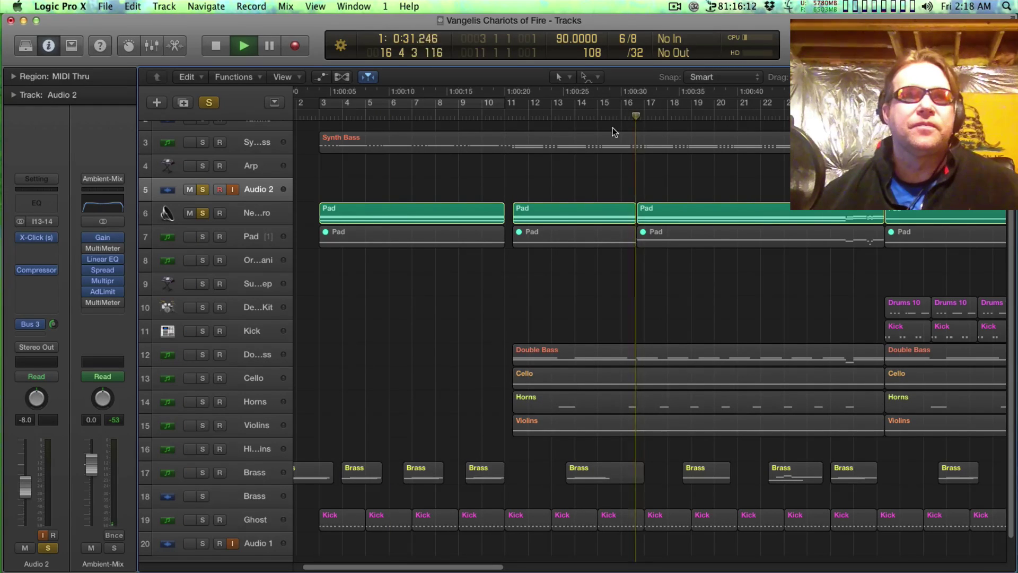
{"action": "key", "text": "super+Left"}
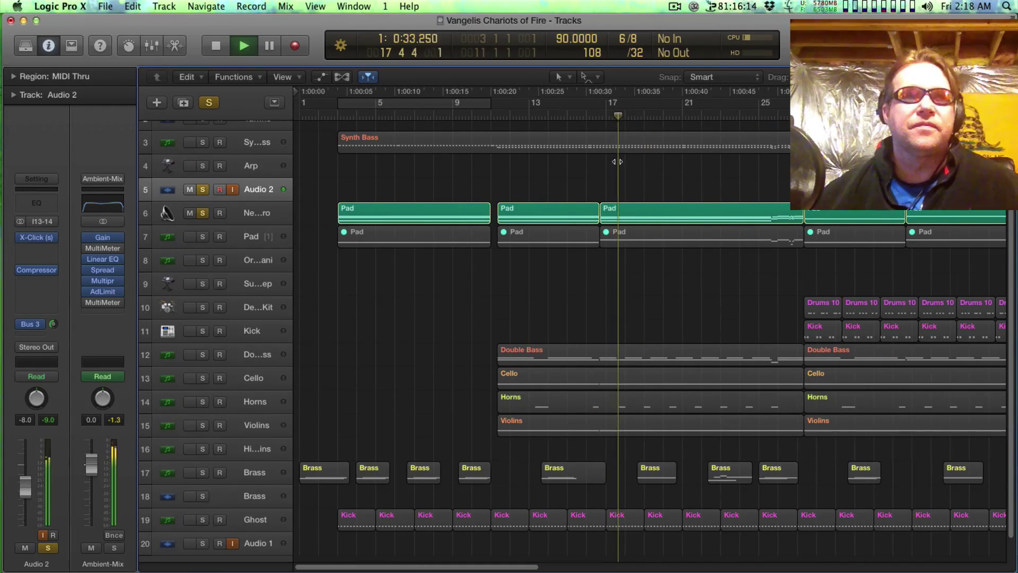
{"action": "key", "text": "space"}
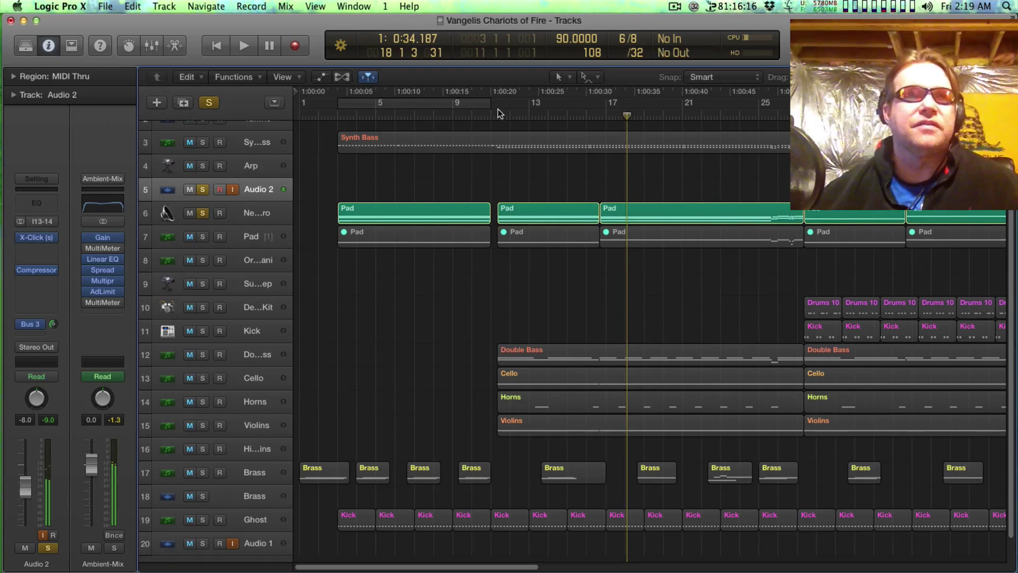
{"action": "left_click", "coordinate": [489, 114]}
{"action": "key", "text": "space"}
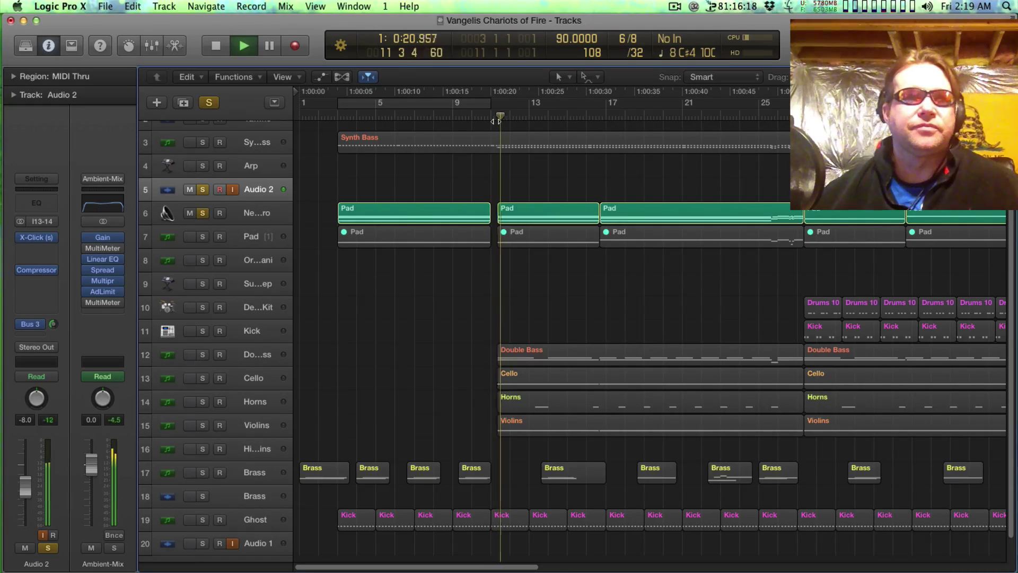
{"action": "key", "text": "super+Left"}
{"action": "key", "text": "space"}
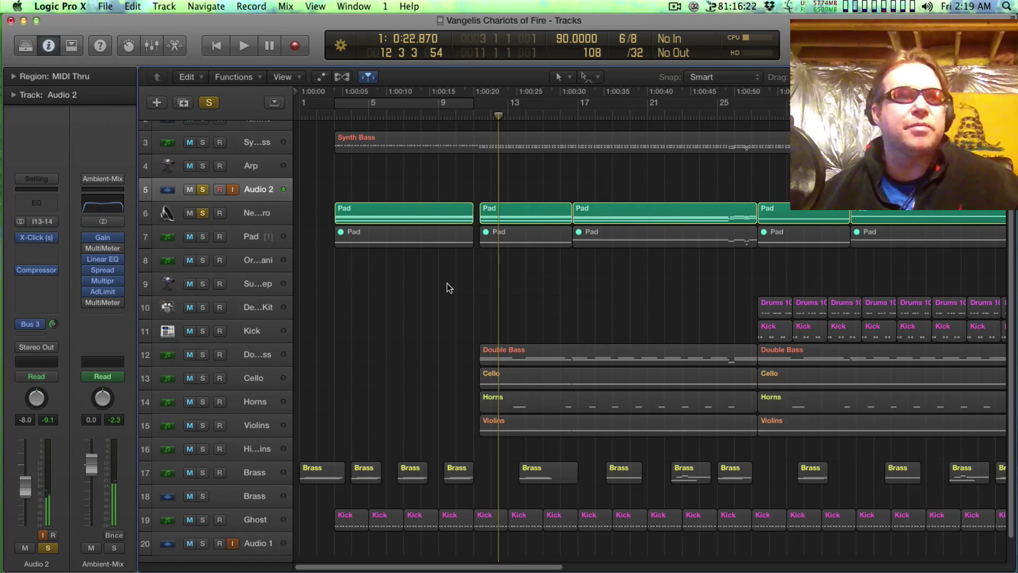
{"action": "key", "text": "super+Left"}
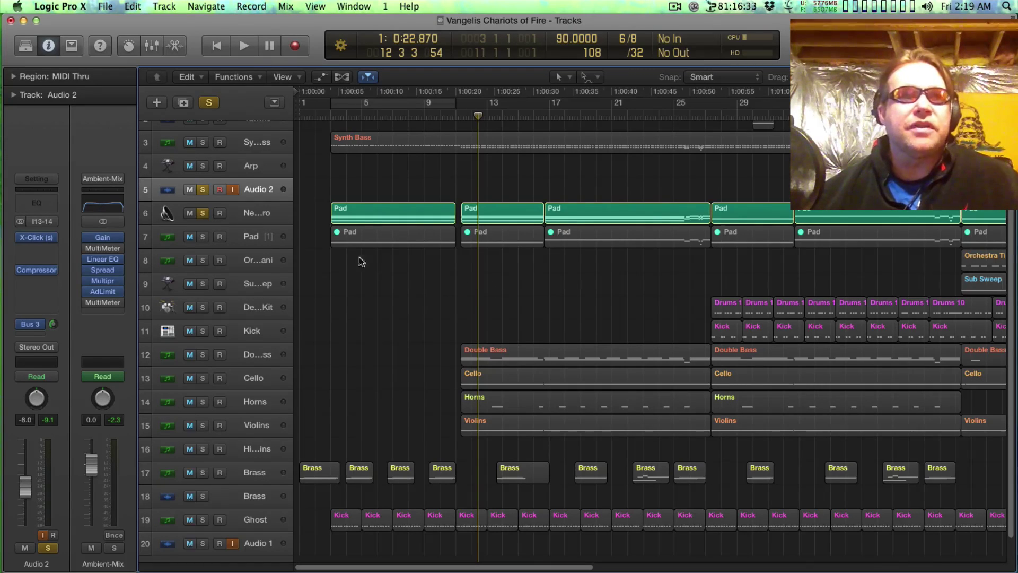
{"action": "left_click", "coordinate": [268, 209]}
{"action": "left_click", "coordinate": [268, 197]}
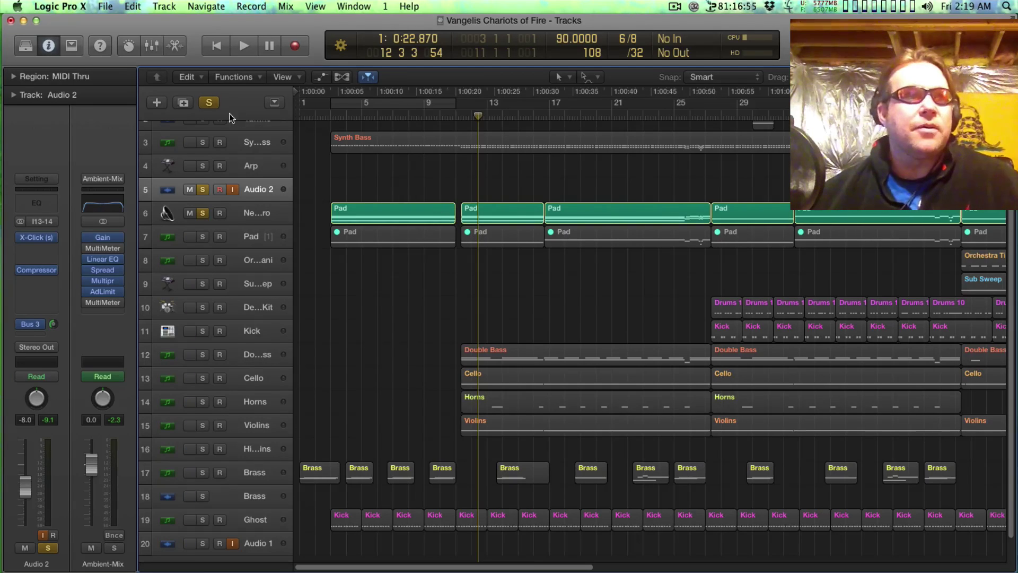
Minimize the project's Tracks and Mixer windows and bring the desktop to the front.
{"action": "mouse_move", "coordinate": [9, 58]}
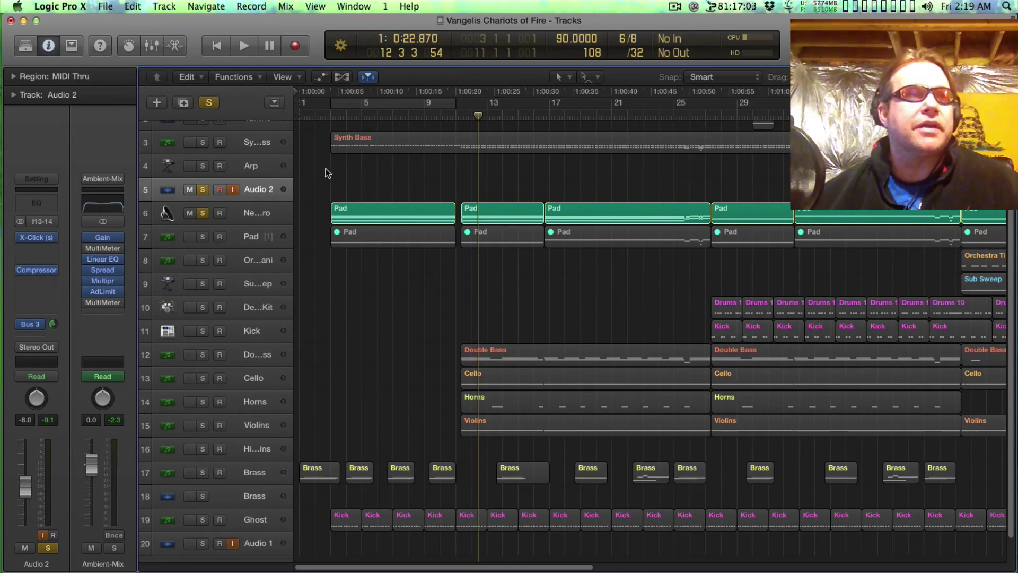
{"action": "key", "text": "super+2"}
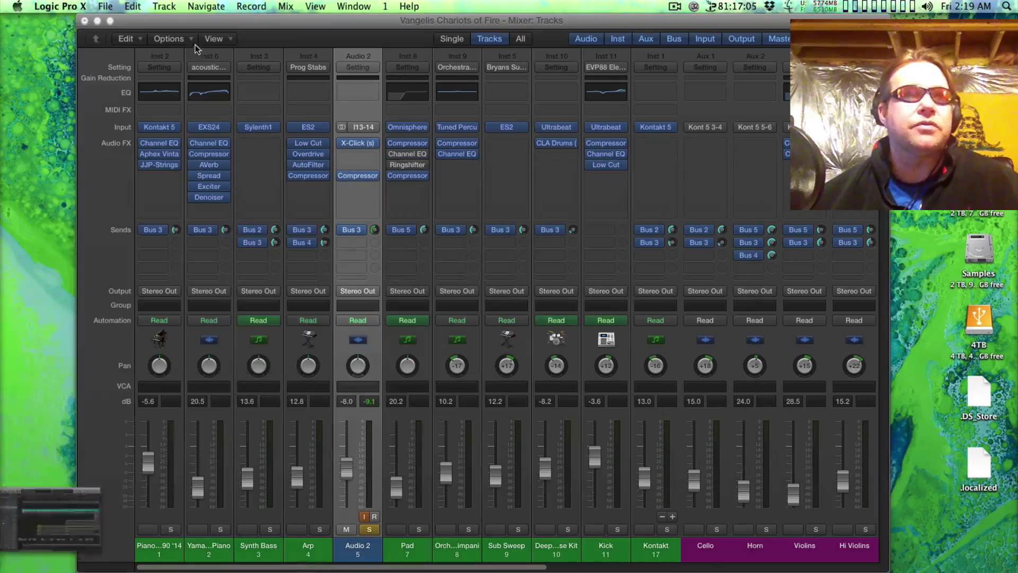
{"action": "left_click", "coordinate": [97, 21], "text": "alt"}
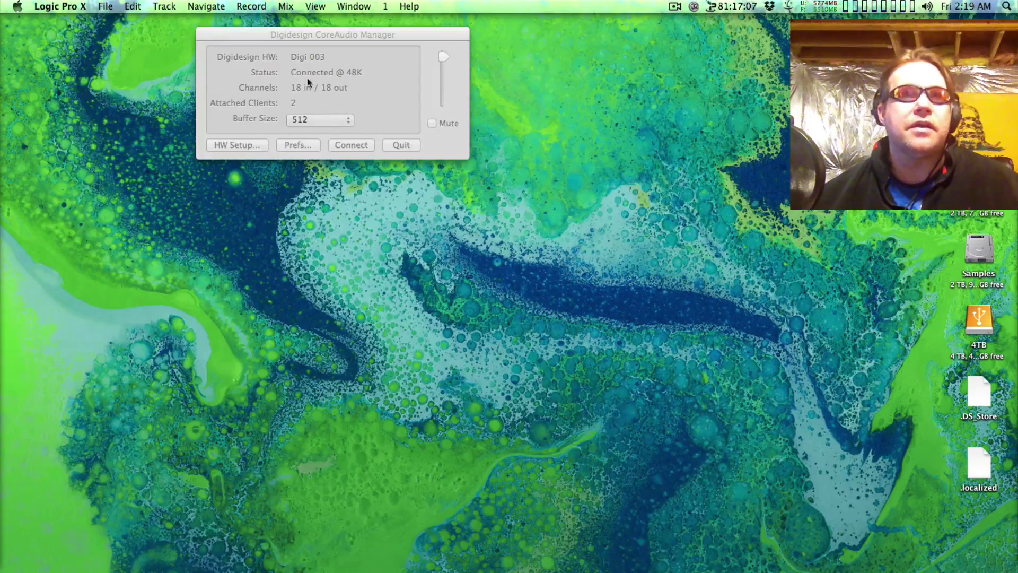
{"action": "left_click", "coordinate": [86, 97]}
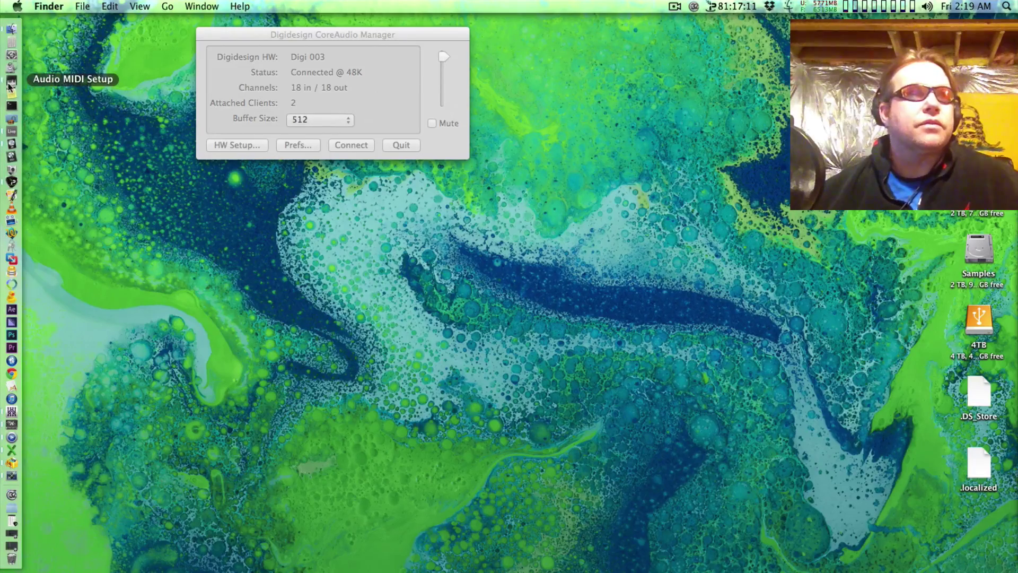
Switch to Audio MIDI Setup, show its MIDI Studio window and move that window lower on the desktop.
{"action": "left_click", "coordinate": [7, 80]}
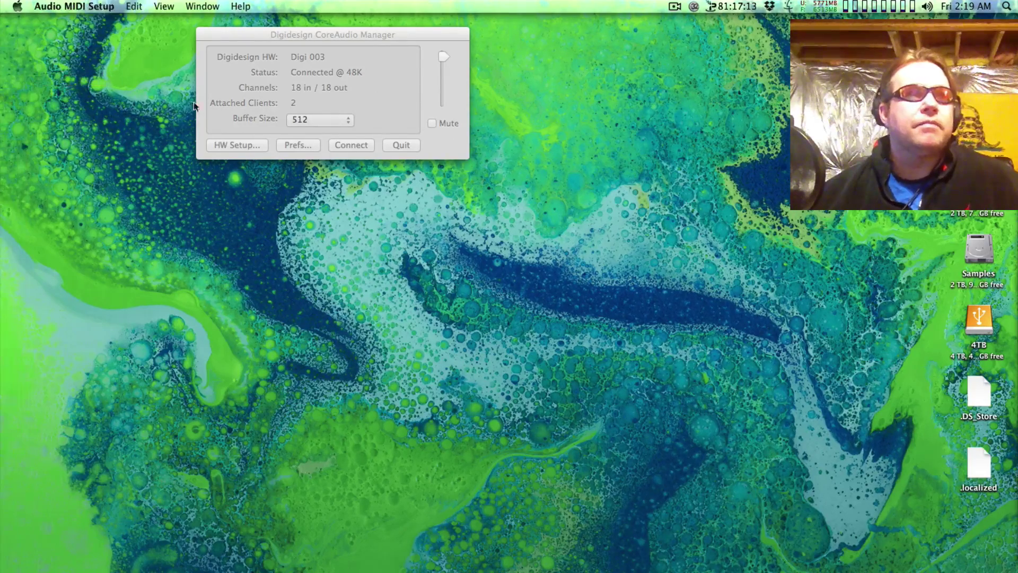
{"action": "left_click", "coordinate": [138, 7]}
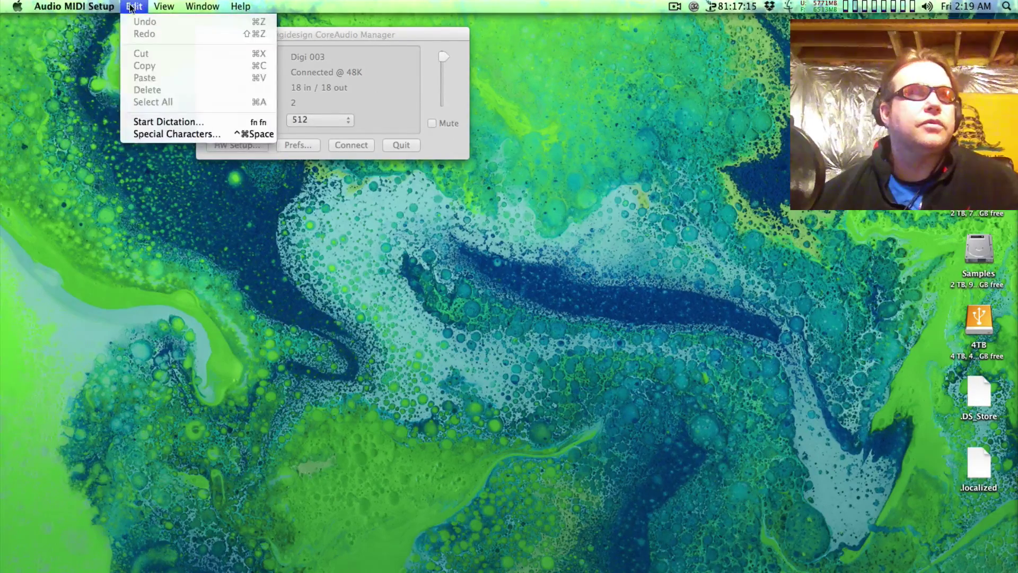
{"action": "mouse_move", "coordinate": [202, 6]}
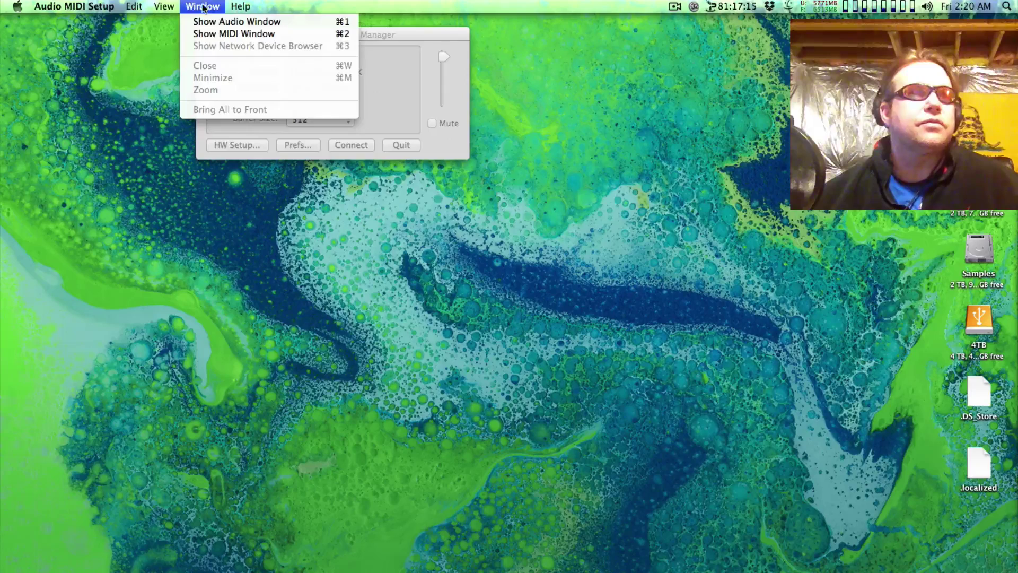
{"action": "left_click", "coordinate": [208, 34]}
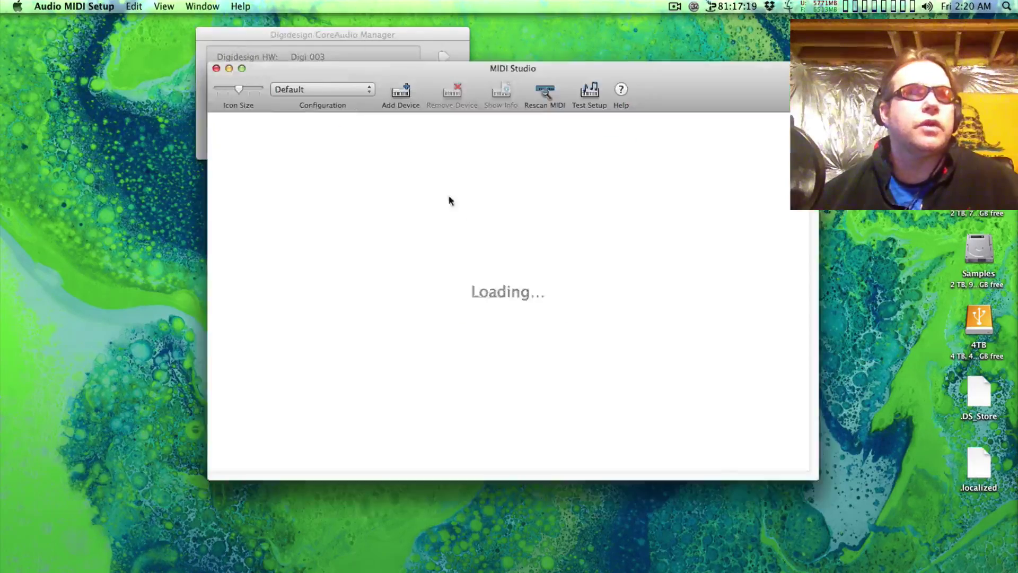
{"action": "left_click_drag", "start_coordinate": [397, 79], "coordinate": [404, 118]}
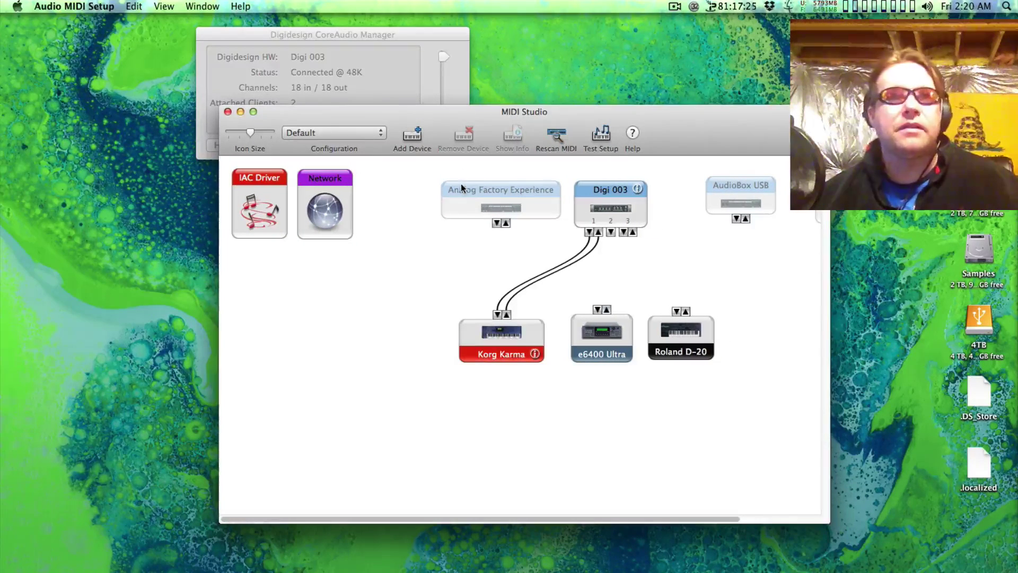
Open the MIDI Network Setup window for the Network device in MIDI Studio.
{"action": "left_click", "coordinate": [335, 212]}
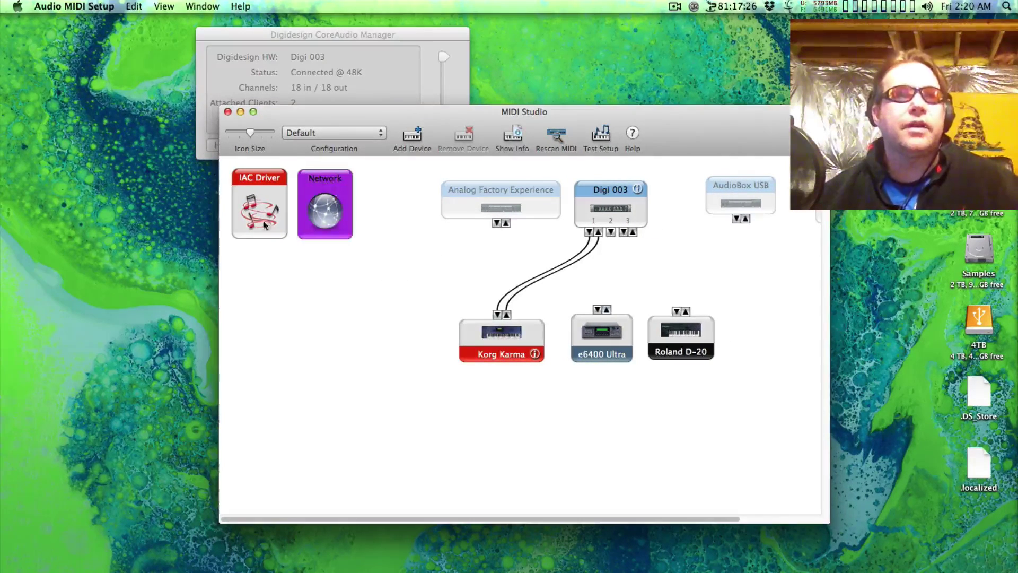
{"action": "left_click", "coordinate": [399, 242]}
{"action": "left_click", "coordinate": [339, 194]}
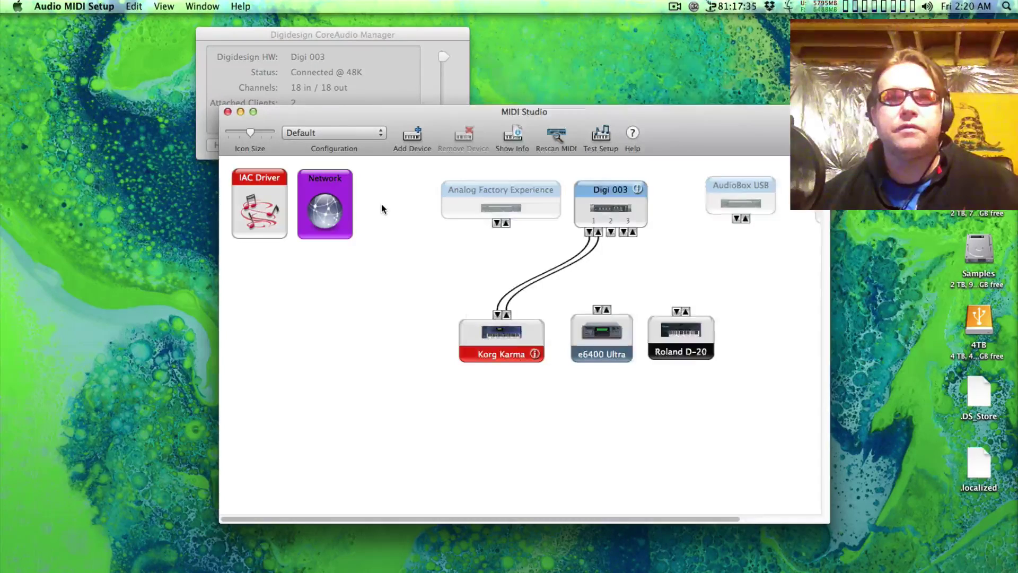
{"action": "key", "text": "super+i"}
{"action": "left_click_drag", "start_coordinate": [533, 68], "coordinate": [462, 58]}
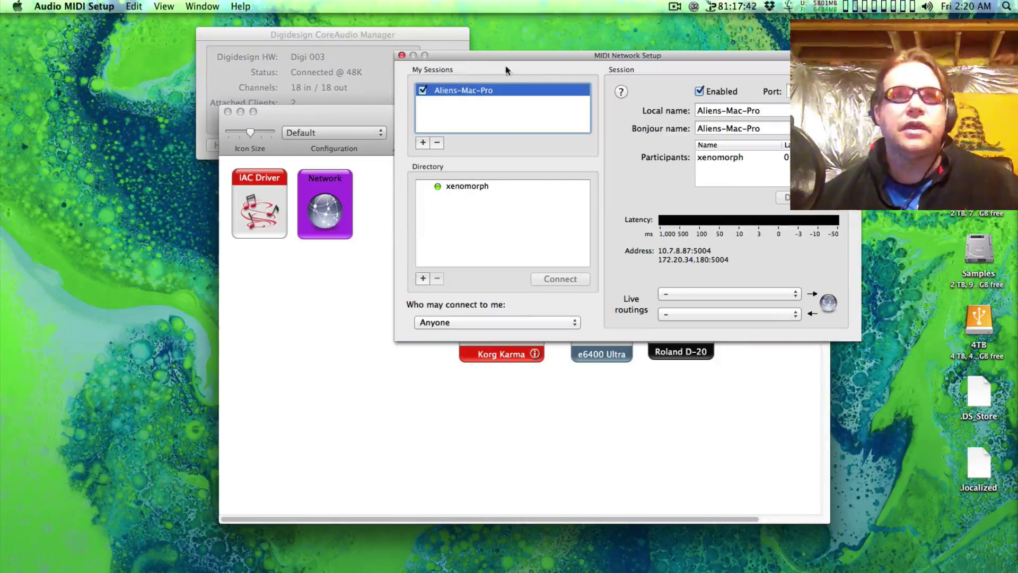
Rearrange the windows so MIDI Studio sits lower and MIDI Network Setup is near the top of the desktop.
{"action": "left_click", "coordinate": [531, 45]}
{"action": "left_click", "coordinate": [466, 113]}
{"action": "left_click_drag", "start_coordinate": [466, 112], "coordinate": [494, 227]}
{"action": "left_click", "coordinate": [559, 48]}
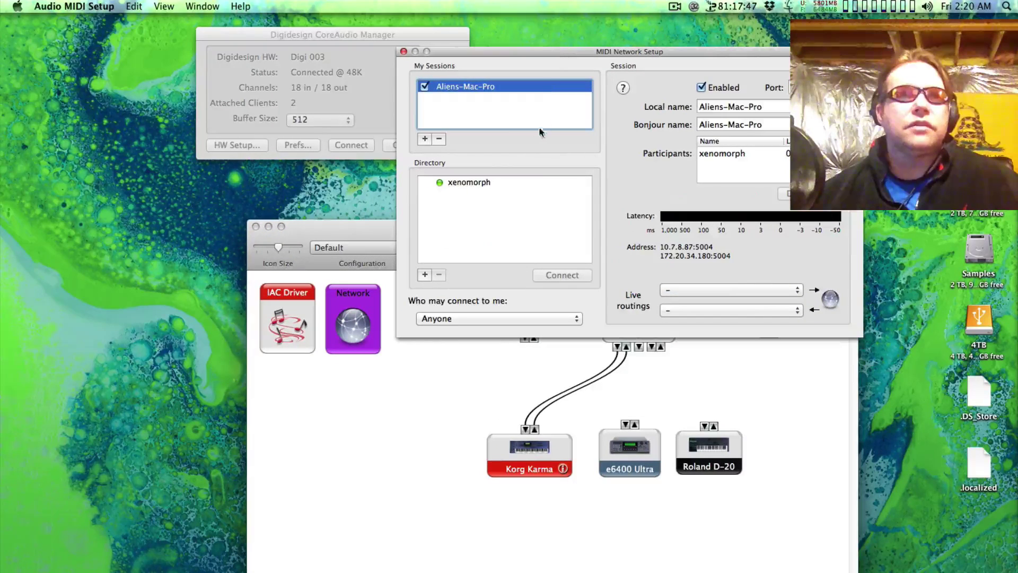
{"action": "mouse_move", "coordinate": [535, 52]}
{"action": "left_mouse_down"}
{"action": "mouse_move", "coordinate": [565, 34]}
{"action": "mouse_move", "coordinate": [533, 34]}
{"action": "left_mouse_up"}
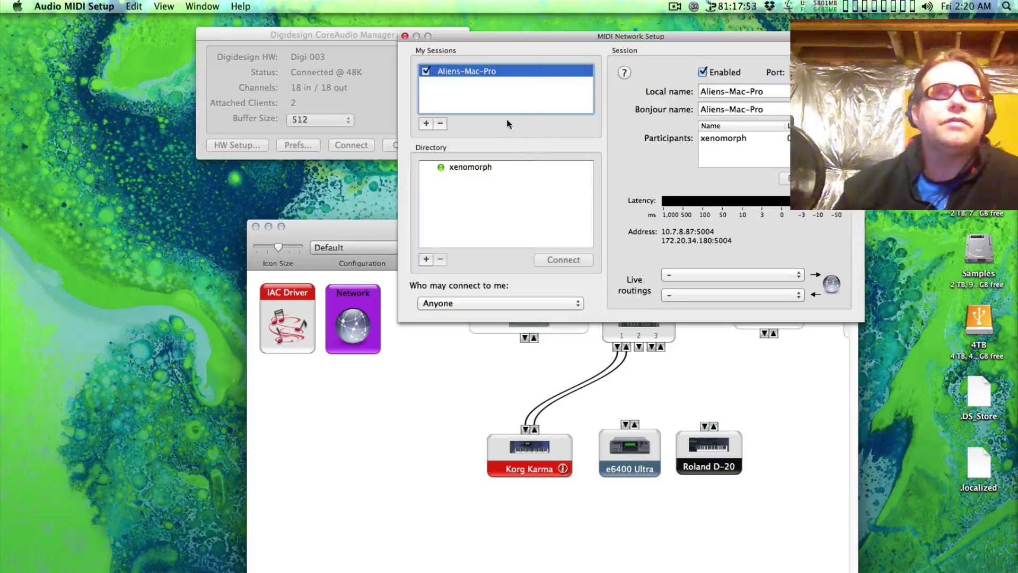
Select xenomorph in the network session directory and open the form for adding a directory entry manually.
{"action": "left_click", "coordinate": [475, 167]}
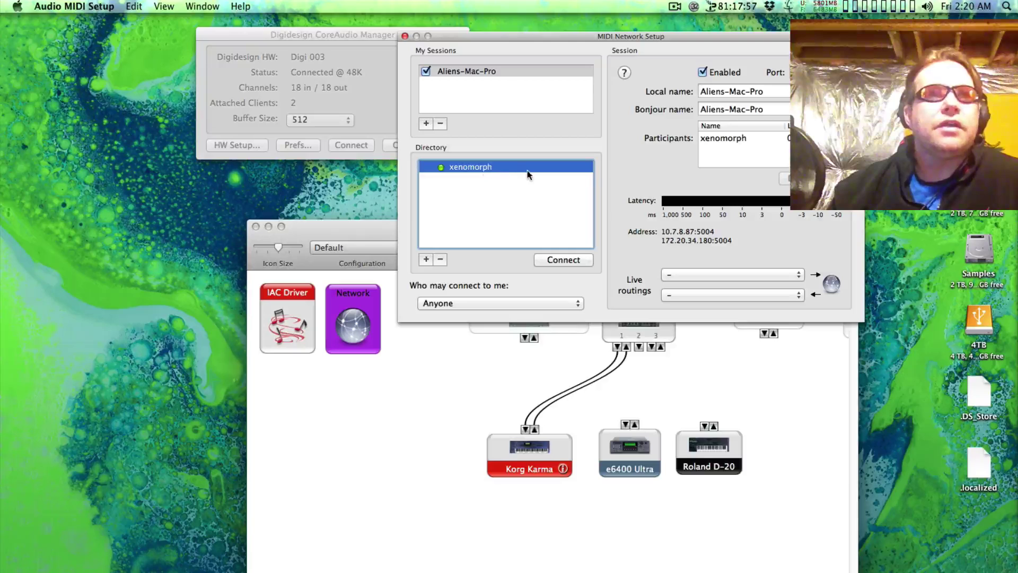
{"action": "left_click", "coordinate": [425, 259]}
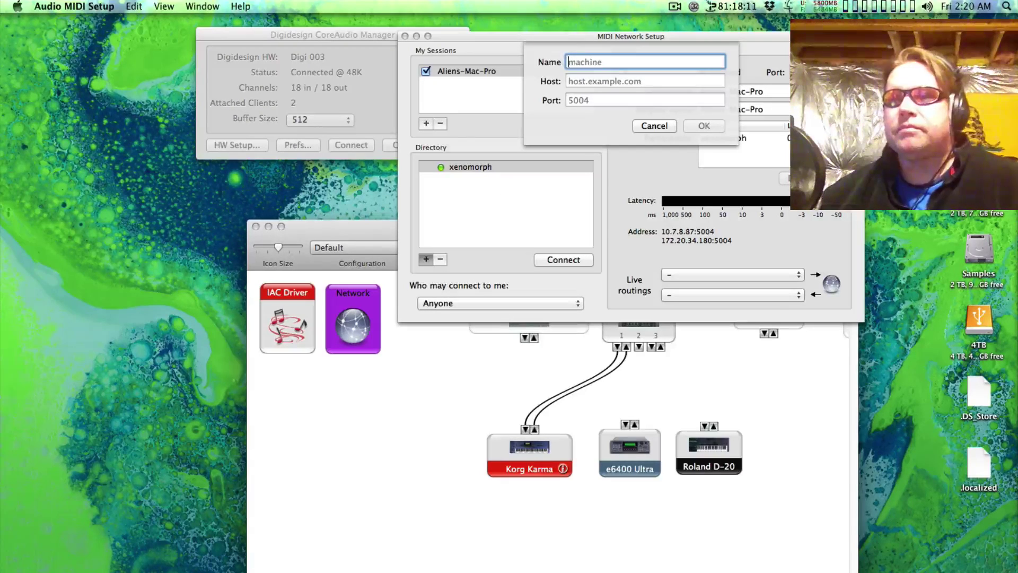
Switch to the Win7 laptop remote desktop in CoRD and reposition its window so the rtpMIDI shortcut is in view.
{"action": "key", "text": "super+Tab"}
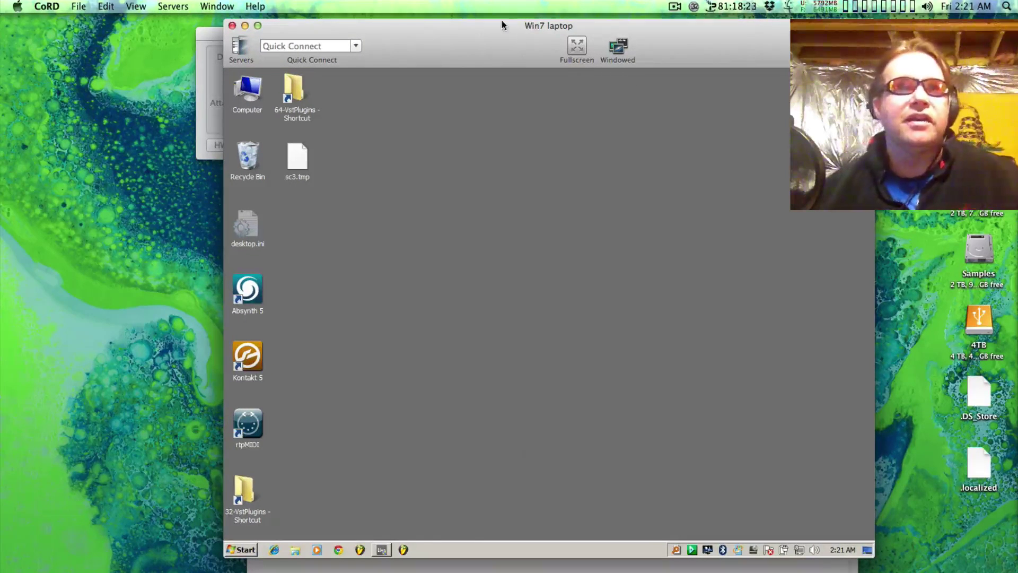
{"action": "left_click_drag", "start_coordinate": [502, 22], "coordinate": [546, 26]}
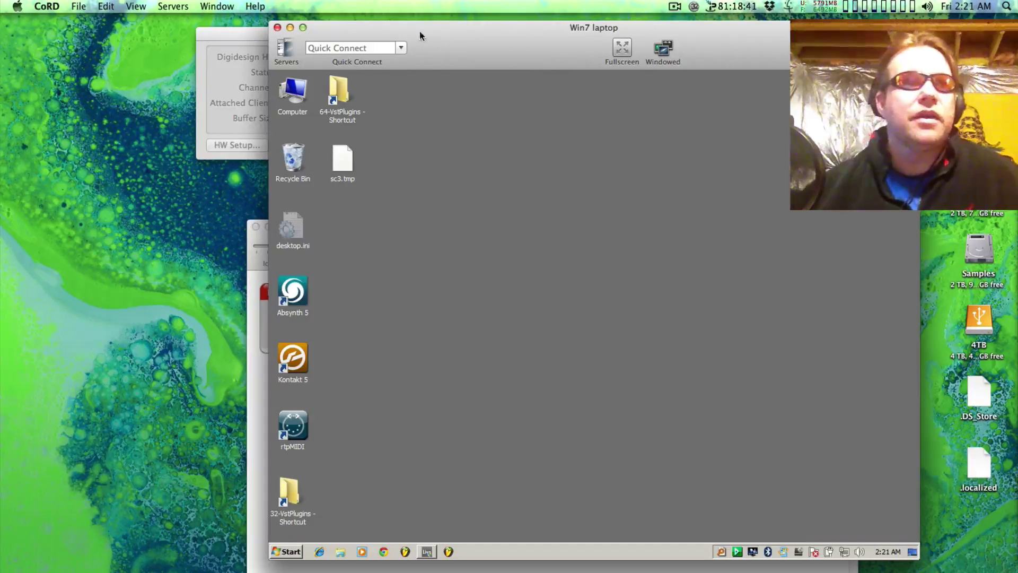
{"action": "mouse_move", "coordinate": [483, 51]}
{"action": "left_mouse_down"}
{"action": "mouse_move", "coordinate": [505, 48]}
{"action": "mouse_move", "coordinate": [491, 41]}
{"action": "left_mouse_up"}
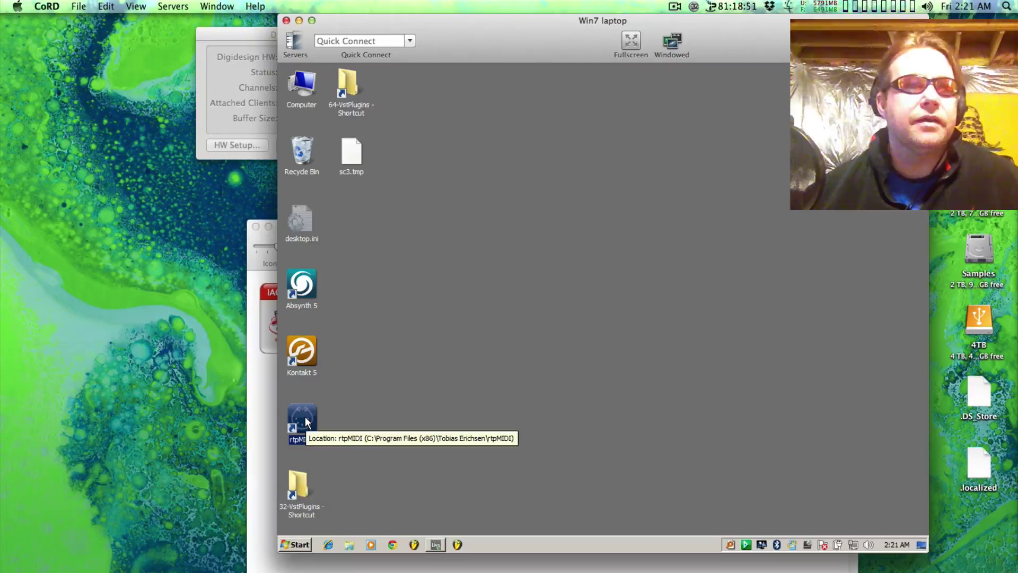
{"action": "left_click", "coordinate": [339, 383]}
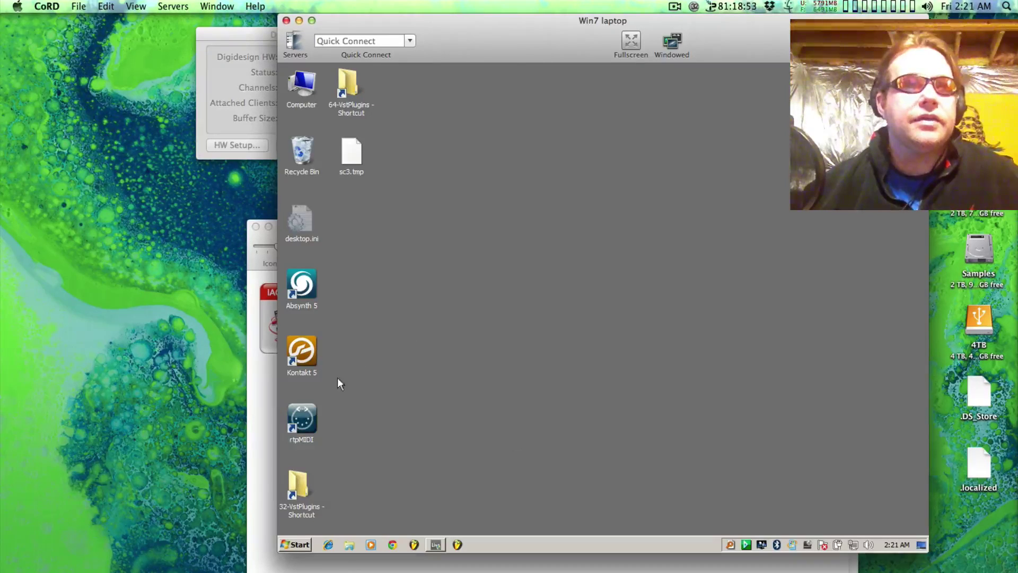
Open rtpMIDI on the Win7 laptop and move its window fully into view near the middle of the remote desktop.
{"action": "double_click", "coordinate": [305, 421]}
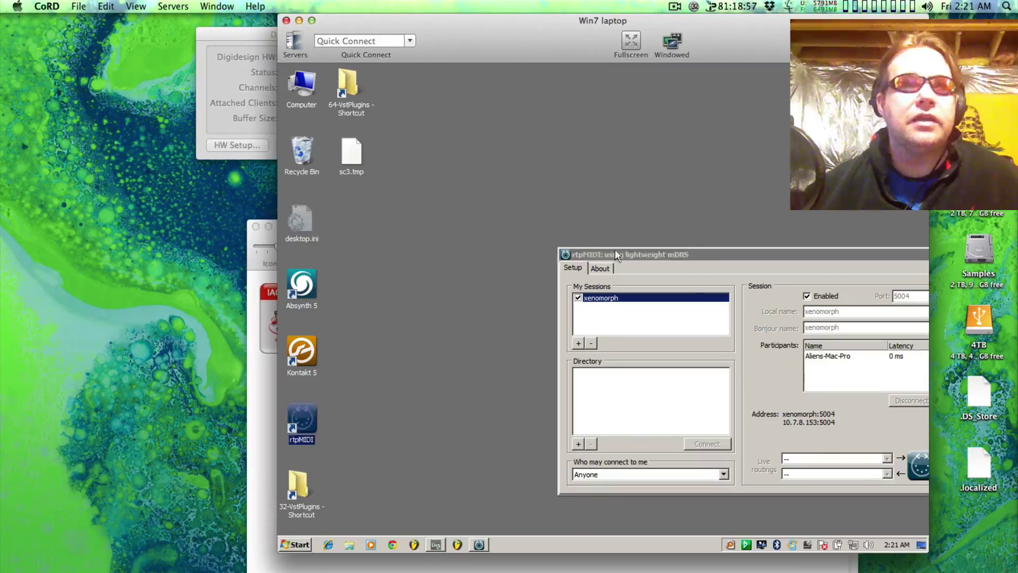
{"action": "left_click_drag", "start_coordinate": [705, 254], "coordinate": [541, 216]}
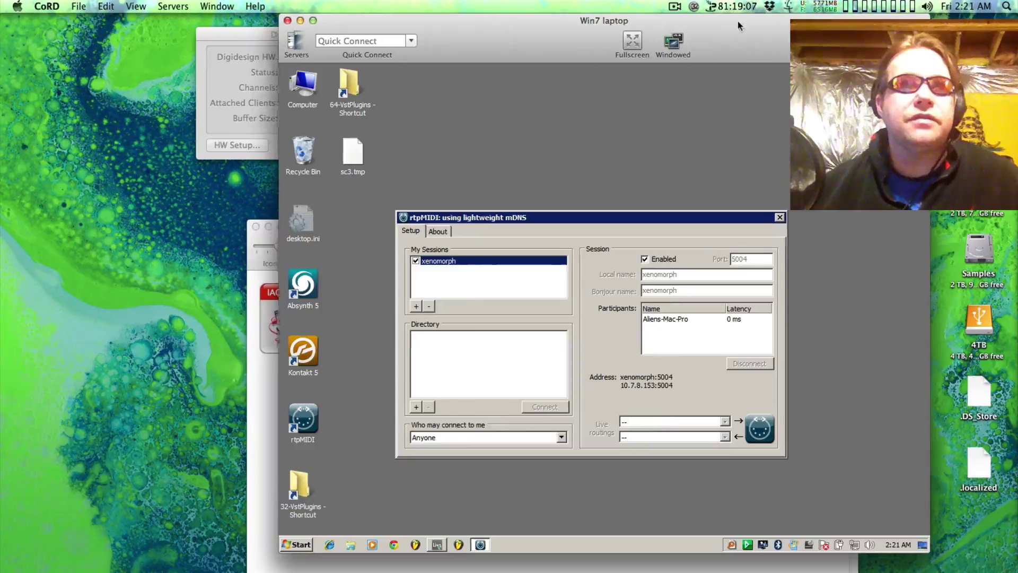
Return to Audio MIDI Setup, cancel the manual directory entry and move MIDI Network Setup to the upper-left area of the desktop.
{"action": "left_click_drag", "start_coordinate": [737, 20], "coordinate": [796, 20]}
{"action": "left_click", "coordinate": [308, 220]}
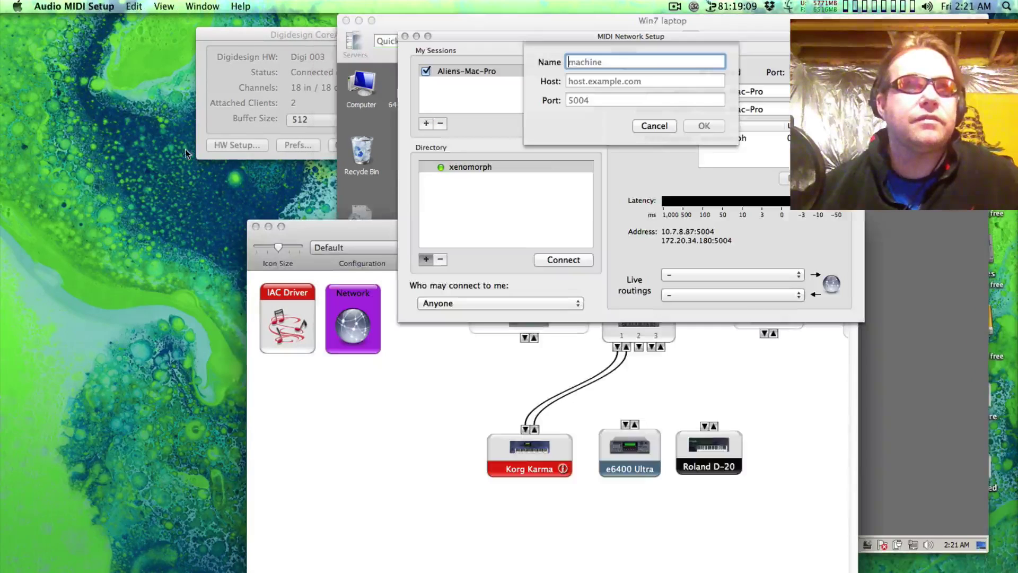
{"action": "left_click", "coordinate": [652, 127]}
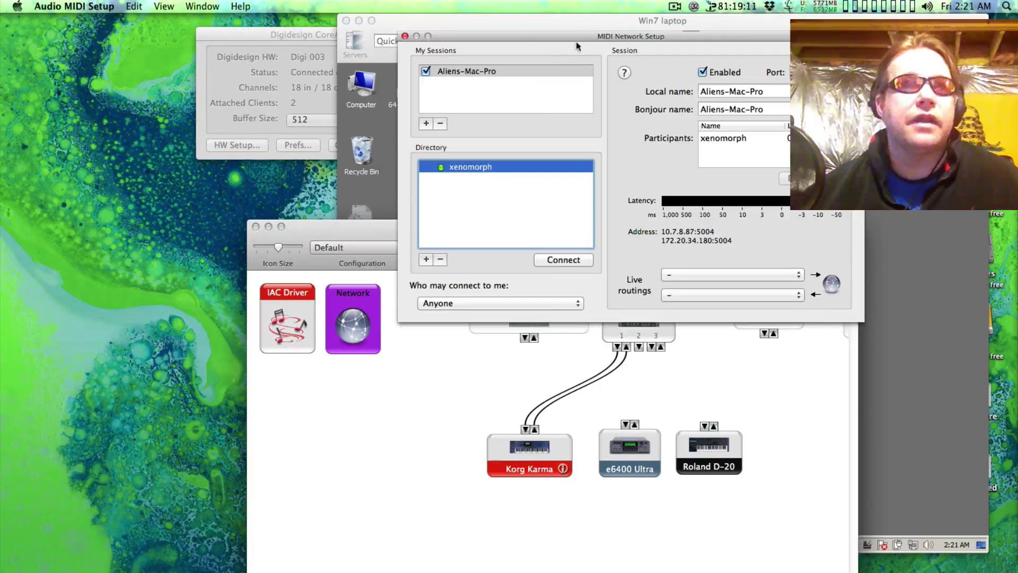
{"action": "left_click_drag", "start_coordinate": [588, 36], "coordinate": [253, 21]}
Switch back to the Win7 laptop in CoRD and check its computer name in the Computer properties, closing them when done.
{"action": "left_click", "coordinate": [756, 139]}
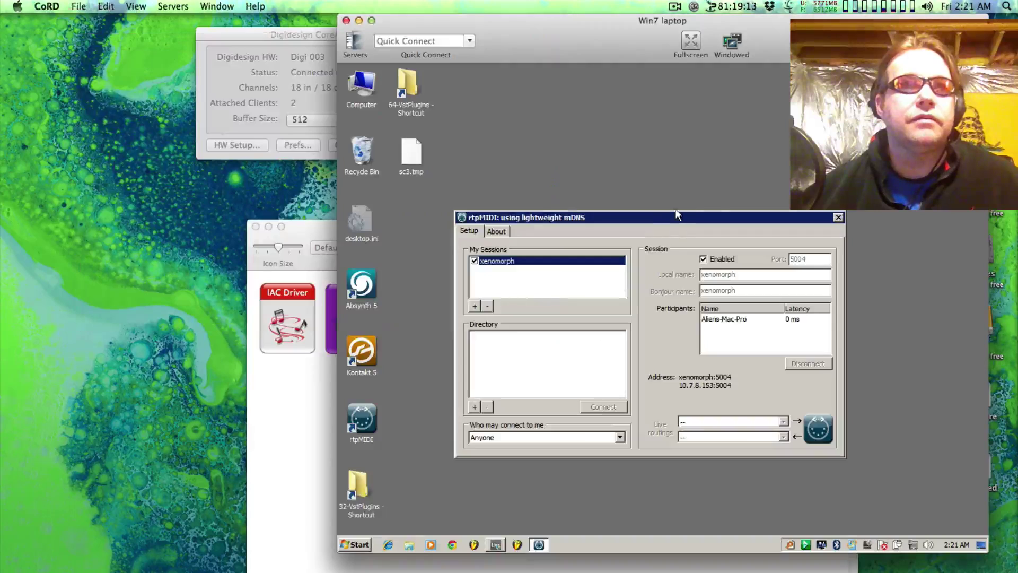
{"action": "left_click_drag", "start_coordinate": [638, 220], "coordinate": [675, 171]}
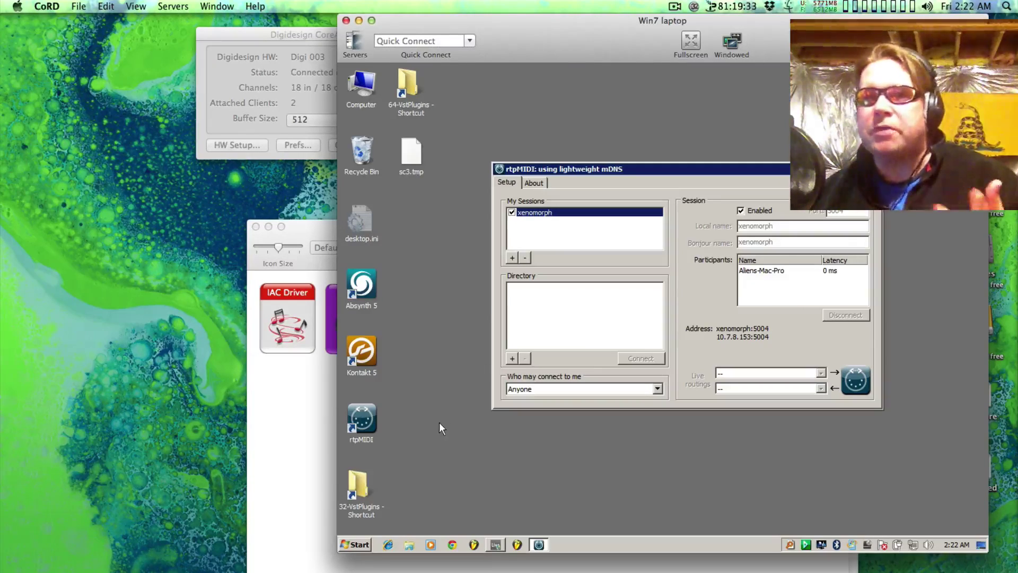
{"action": "left_click", "coordinate": [415, 424]}
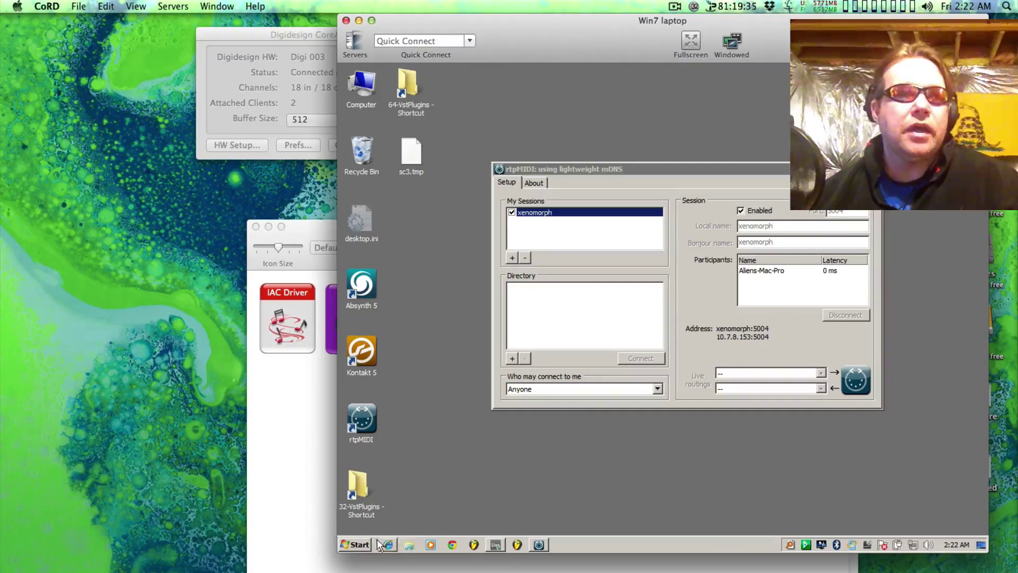
{"action": "right_click", "coordinate": [352, 96]}
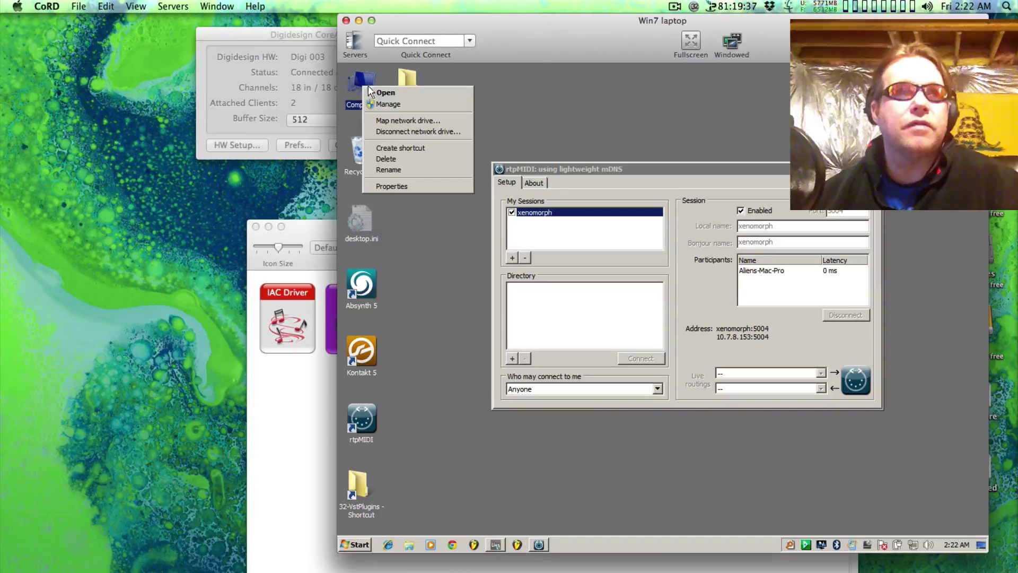
{"action": "left_click", "coordinate": [403, 185]}
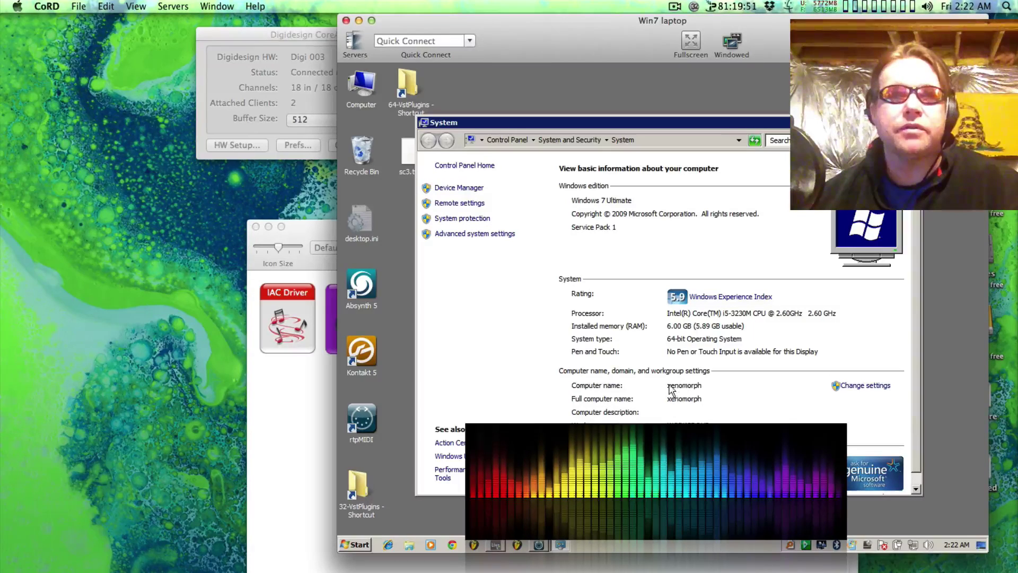
{"action": "left_click", "coordinate": [911, 122]}
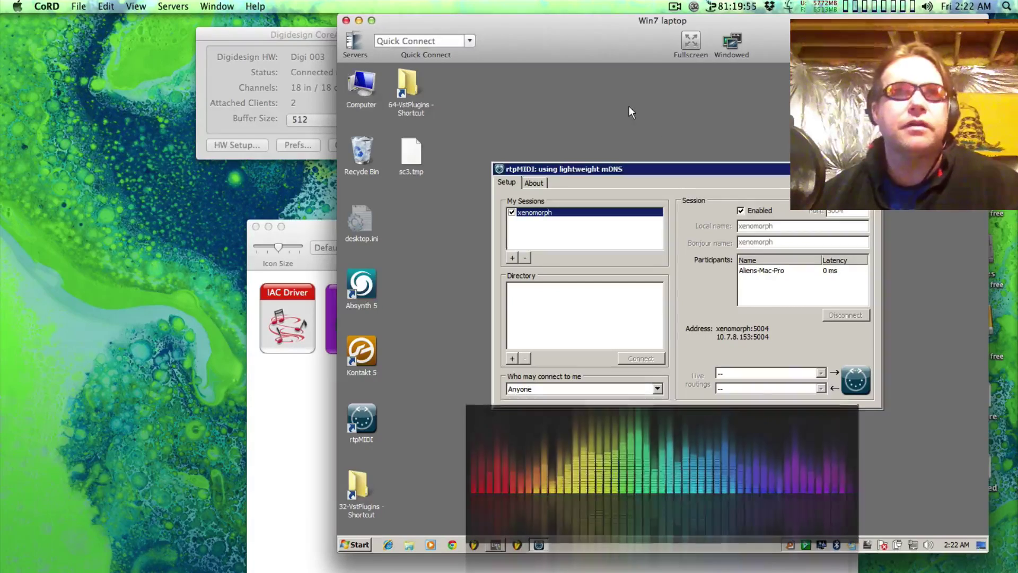
Shift the Win7 laptop window aside, bring Audio MIDI Setup forward and place MIDI Network Setup in front of MIDI Studio.
{"action": "left_click_drag", "start_coordinate": [527, 20], "coordinate": [483, 20]}
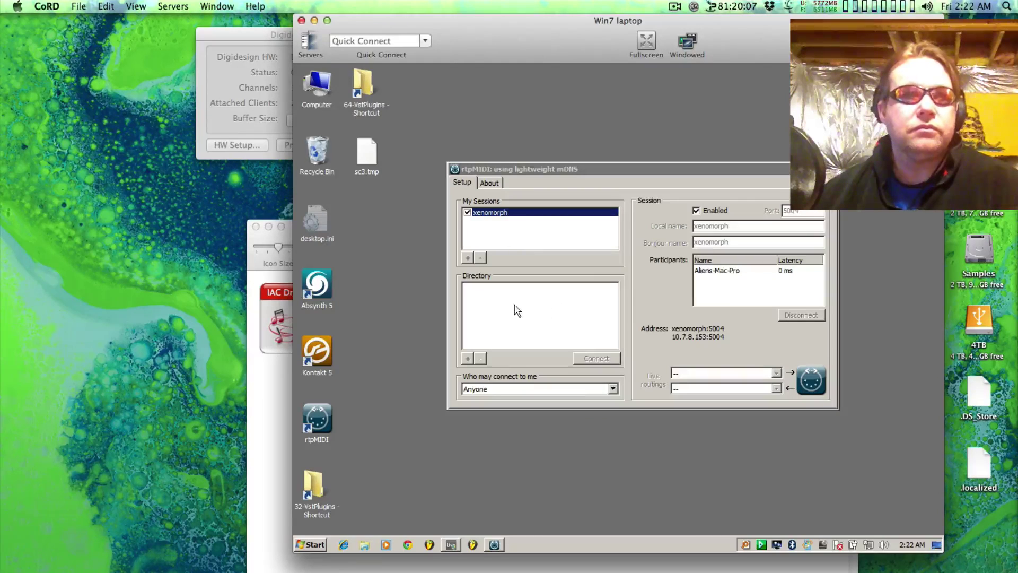
{"action": "left_click", "coordinate": [501, 320]}
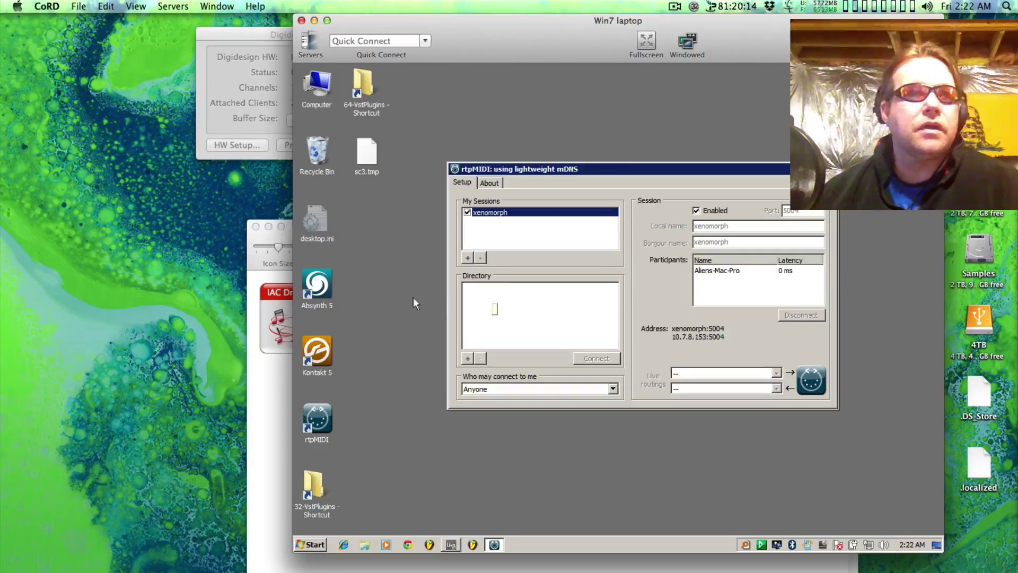
{"action": "left_click", "coordinate": [264, 387]}
{"action": "mouse_move", "coordinate": [400, 228]}
{"action": "left_mouse_down"}
{"action": "mouse_move", "coordinate": [412, 219]}
{"action": "mouse_move", "coordinate": [382, 222]}
{"action": "left_mouse_up"}
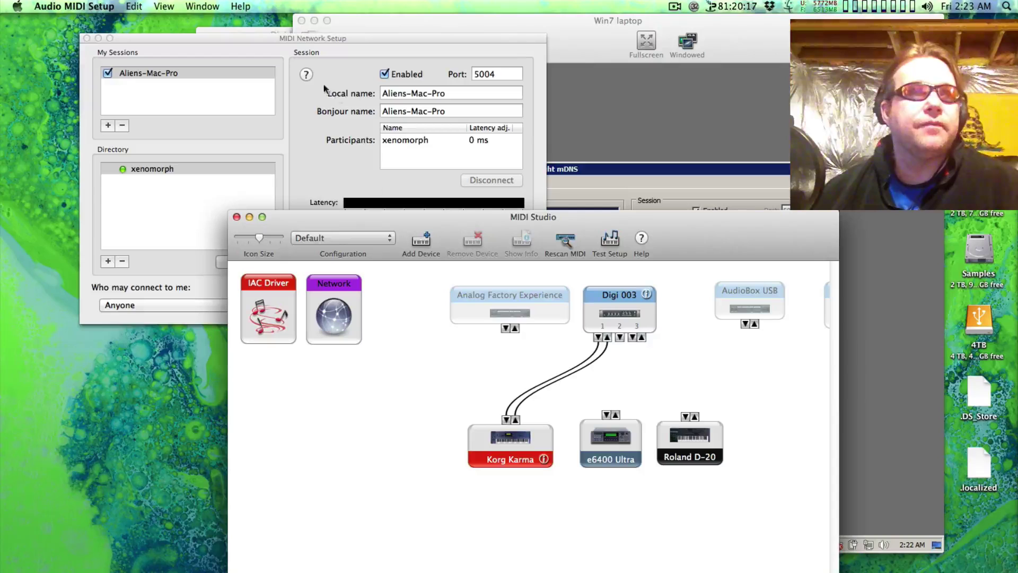
{"action": "left_click_drag", "start_coordinate": [284, 35], "coordinate": [611, 92]}
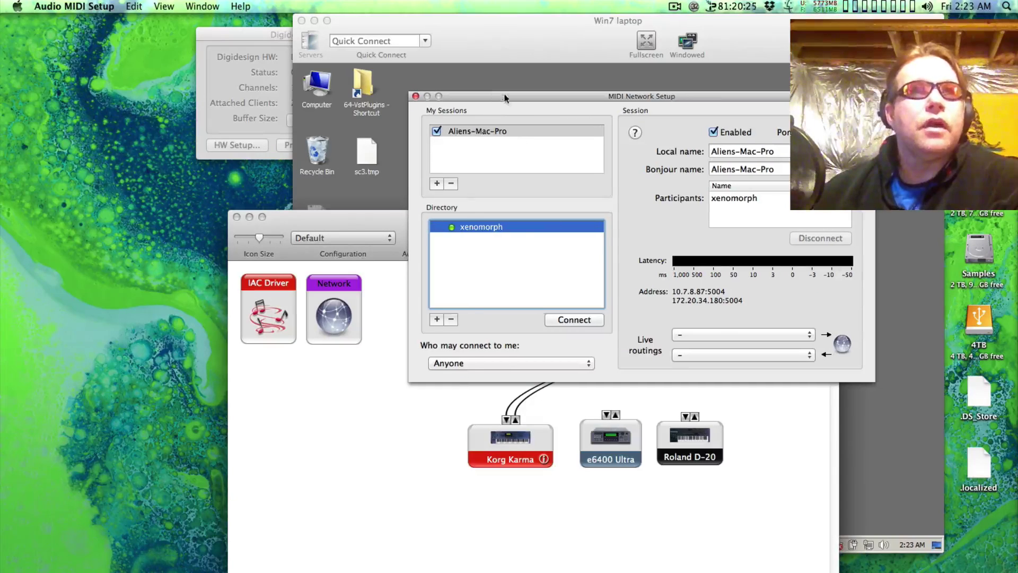
{"action": "left_click_drag", "start_coordinate": [504, 97], "coordinate": [461, 100]}
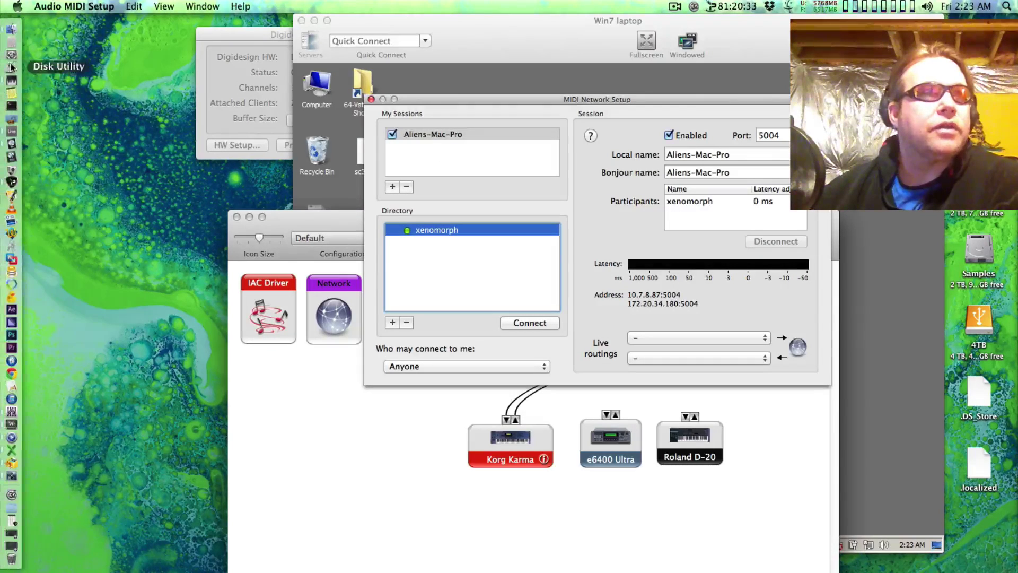
{"action": "left_click", "coordinate": [11, 63]}
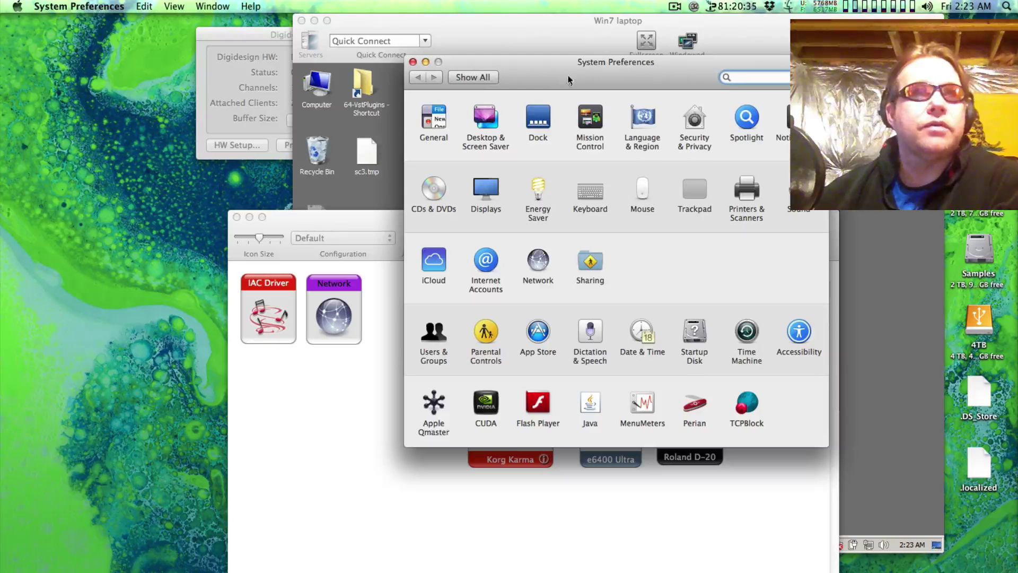
{"action": "left_click_drag", "start_coordinate": [567, 78], "coordinate": [527, 75]}
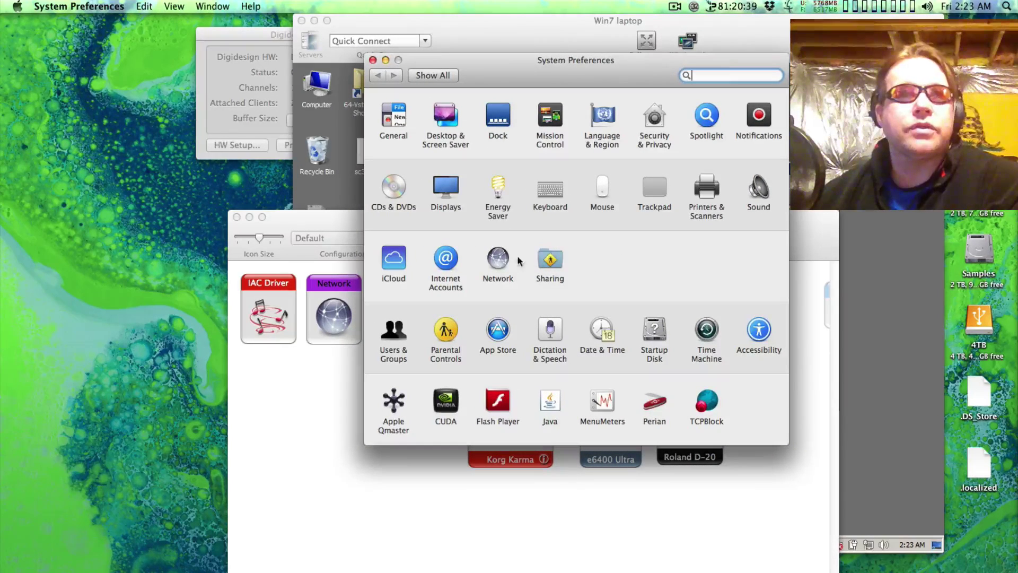
{"action": "left_click", "coordinate": [549, 260]}
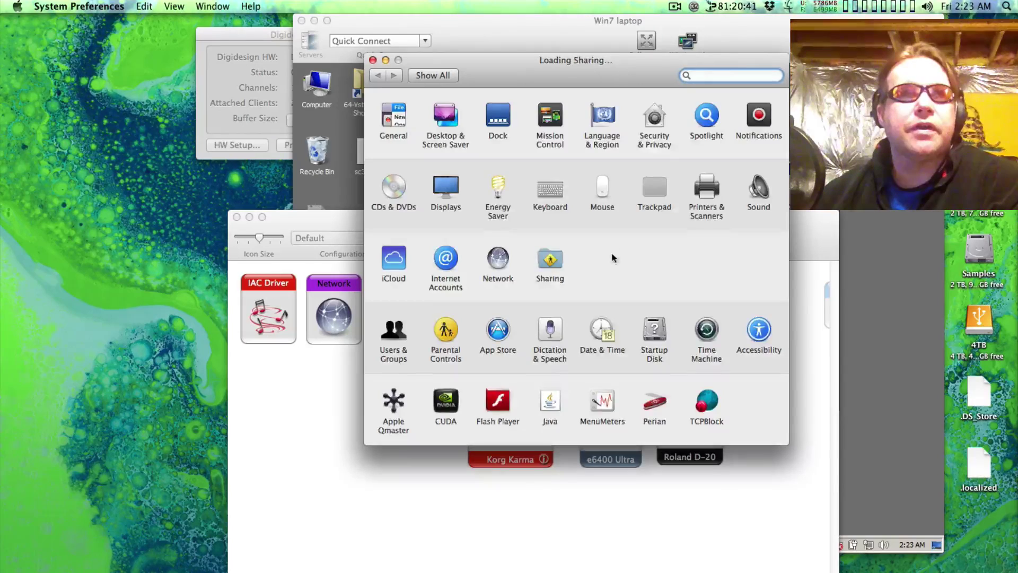
{"action": "left_click", "coordinate": [550, 111]}
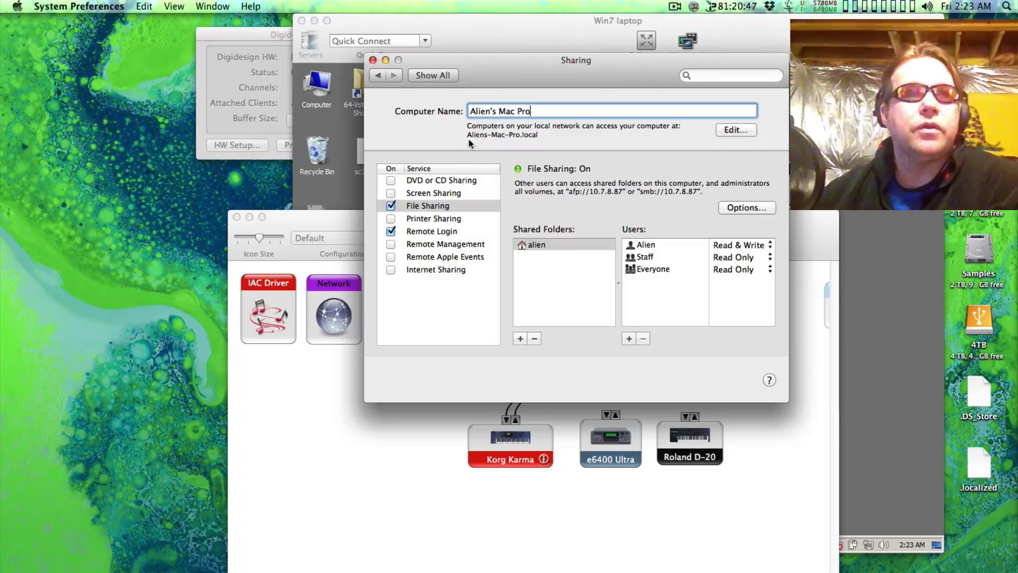
{"action": "left_click_drag", "start_coordinate": [466, 136], "coordinate": [549, 136]}
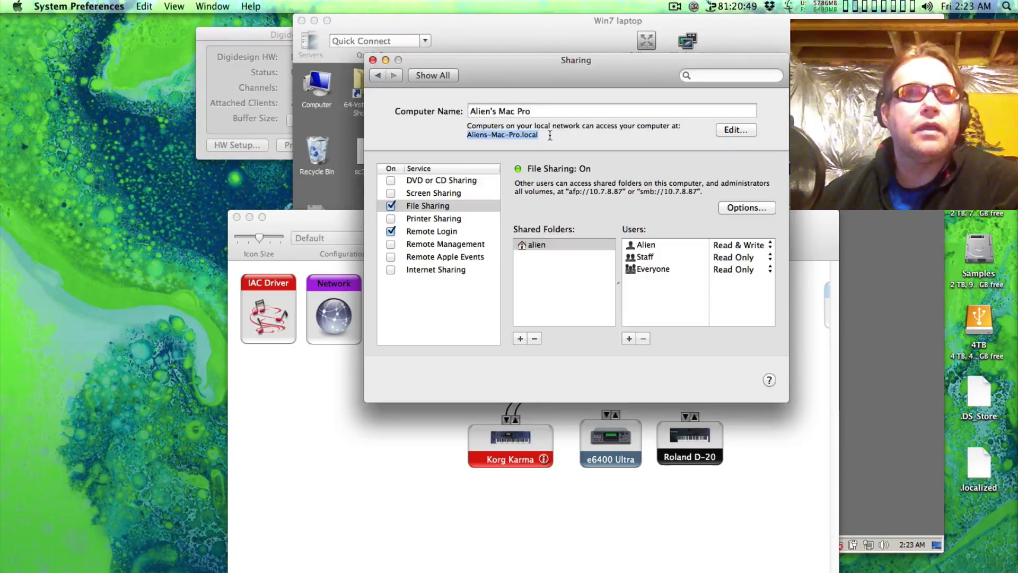
{"action": "left_click", "coordinate": [522, 136]}
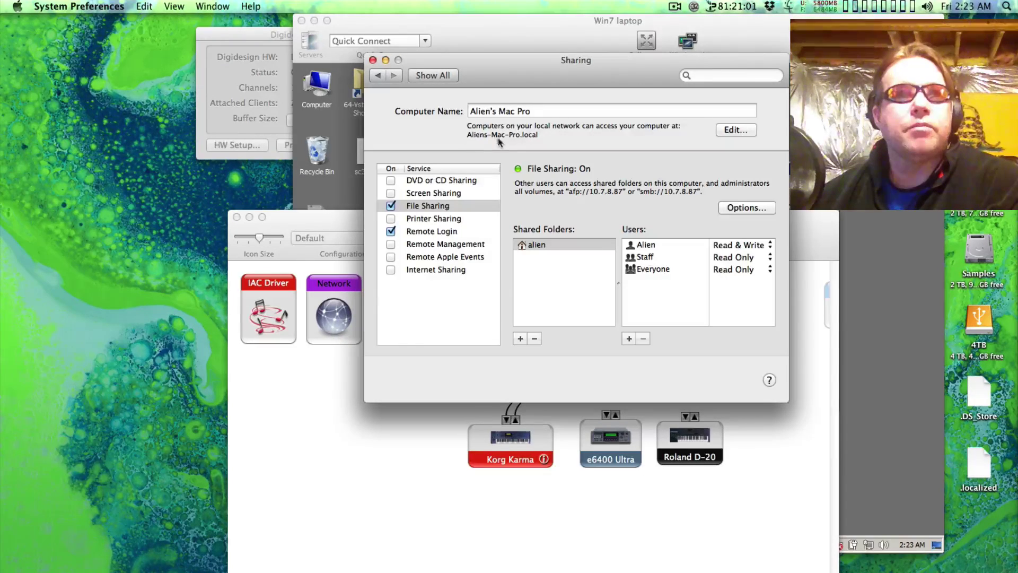
{"action": "double_click", "coordinate": [516, 135]}
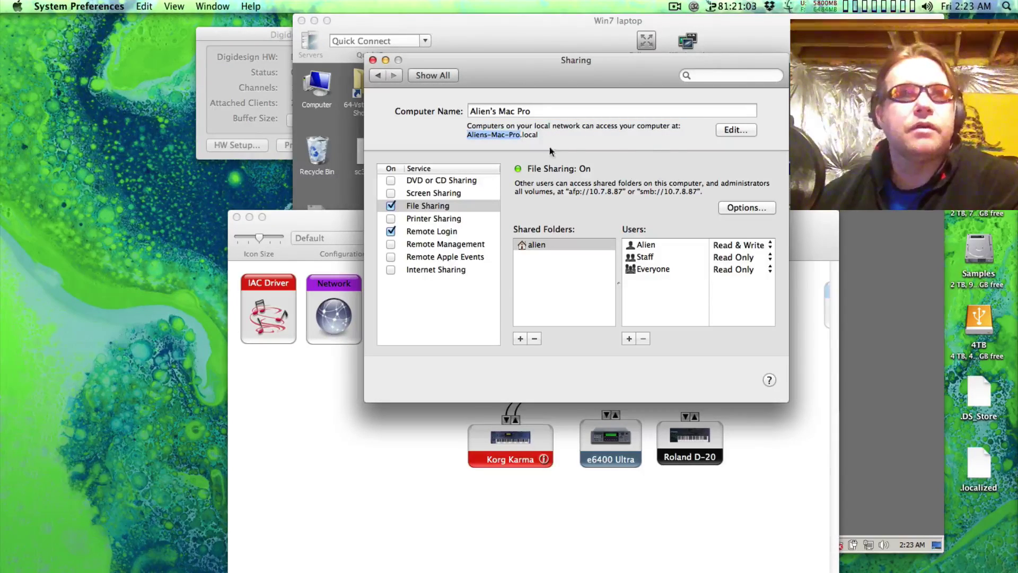
{"action": "left_click", "coordinate": [373, 60]}
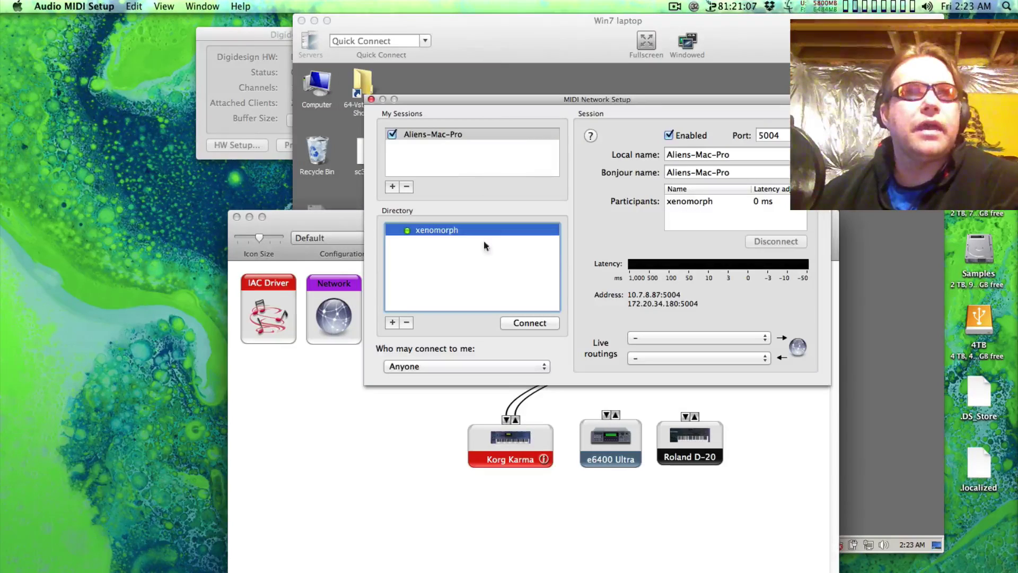
Deselect xenomorph in the directory, move MIDI Network Setup aside and view the rtpMIDI session participants on the Win7 laptop.
{"action": "left_click", "coordinate": [412, 264]}
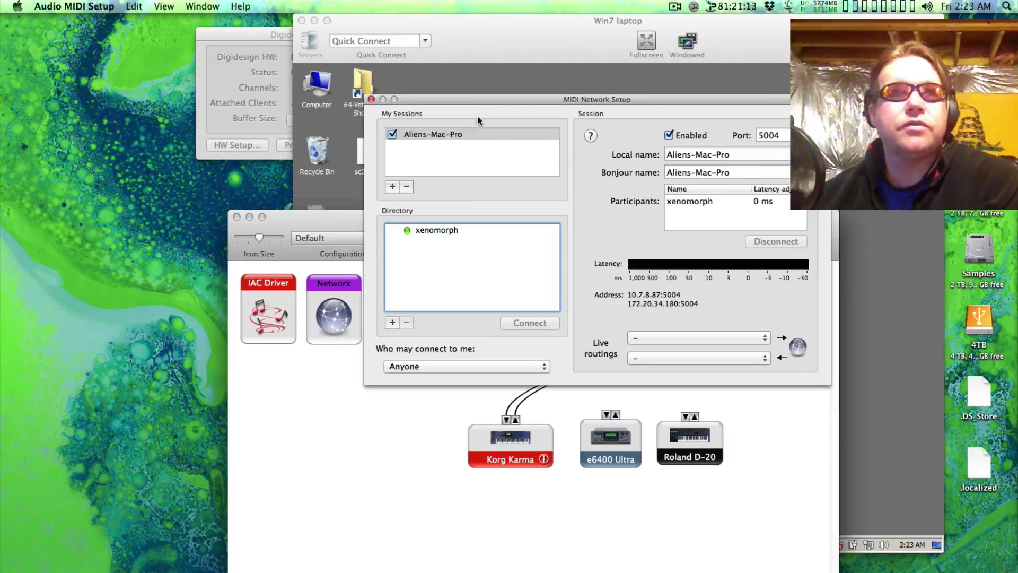
{"action": "mouse_move", "coordinate": [508, 102]}
{"action": "left_mouse_down"}
{"action": "mouse_move", "coordinate": [528, 101]}
{"action": "mouse_move", "coordinate": [507, 101]}
{"action": "left_mouse_up"}
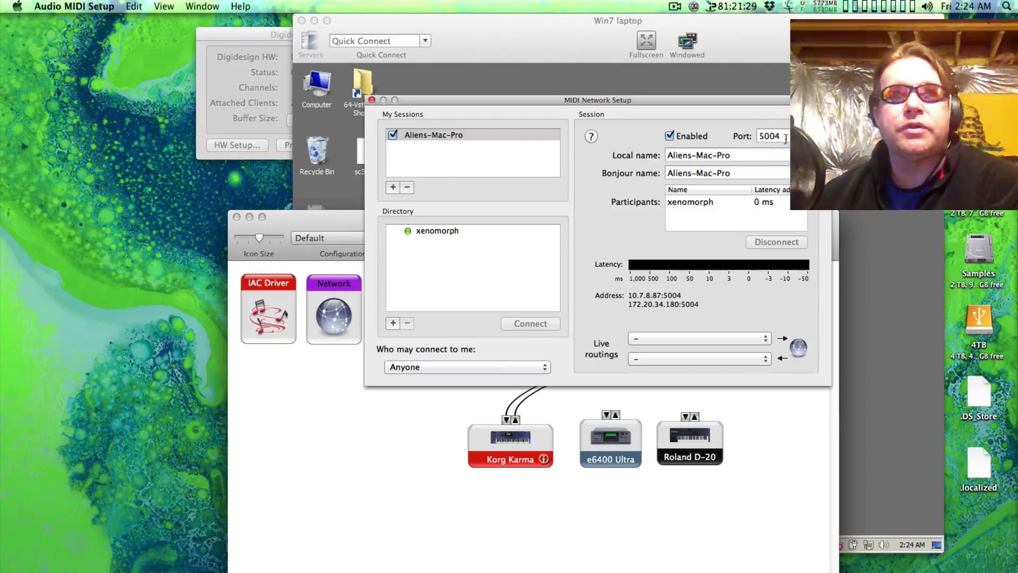
{"action": "left_click_drag", "start_coordinate": [724, 105], "coordinate": [473, 103]}
{"action": "left_click", "coordinate": [772, 86]}
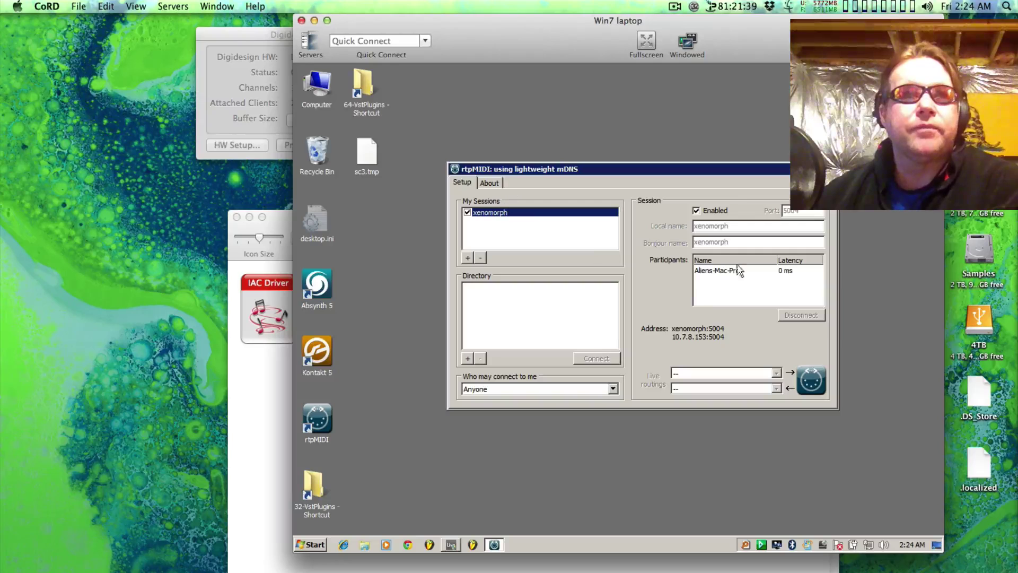
{"action": "left_click_drag", "start_coordinate": [727, 169], "coordinate": [743, 170]}
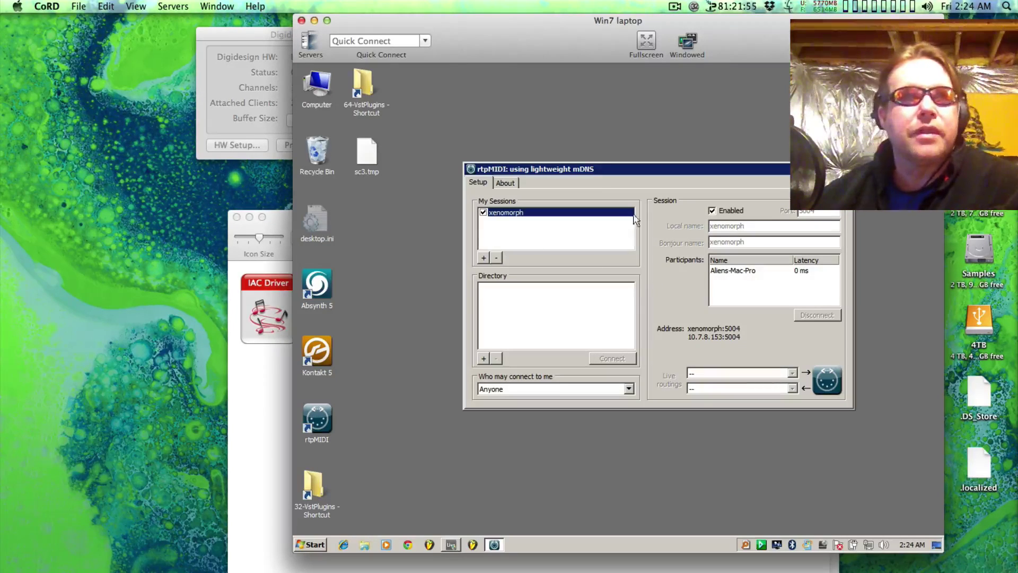
Return to Audio MIDI Setup, move MIDI Network Setup to the middle of the desktop and select xenomorph in its directory.
{"action": "left_click", "coordinate": [248, 423]}
{"action": "left_click_drag", "start_coordinate": [387, 103], "coordinate": [599, 99]}
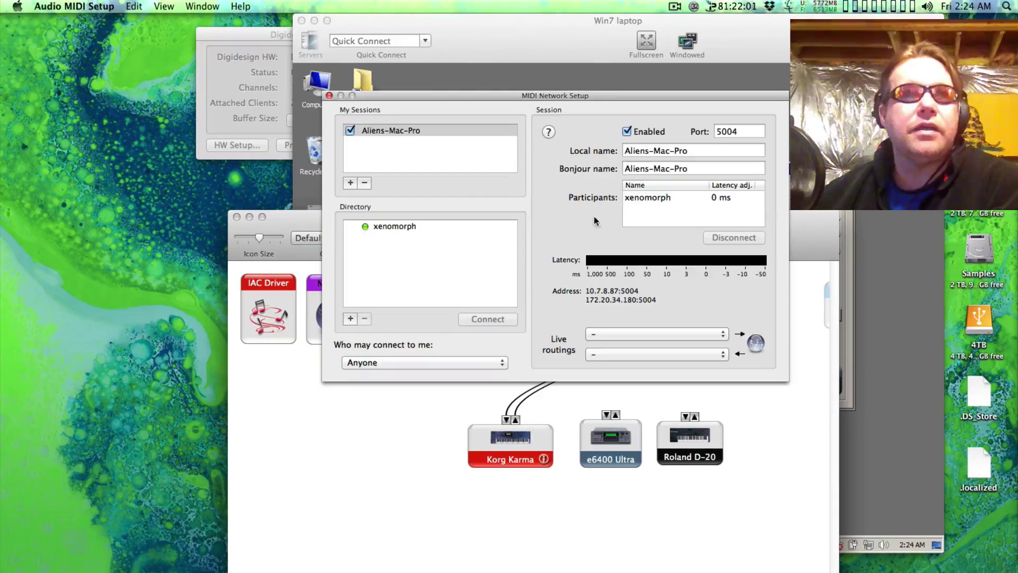
{"action": "left_click", "coordinate": [435, 247]}
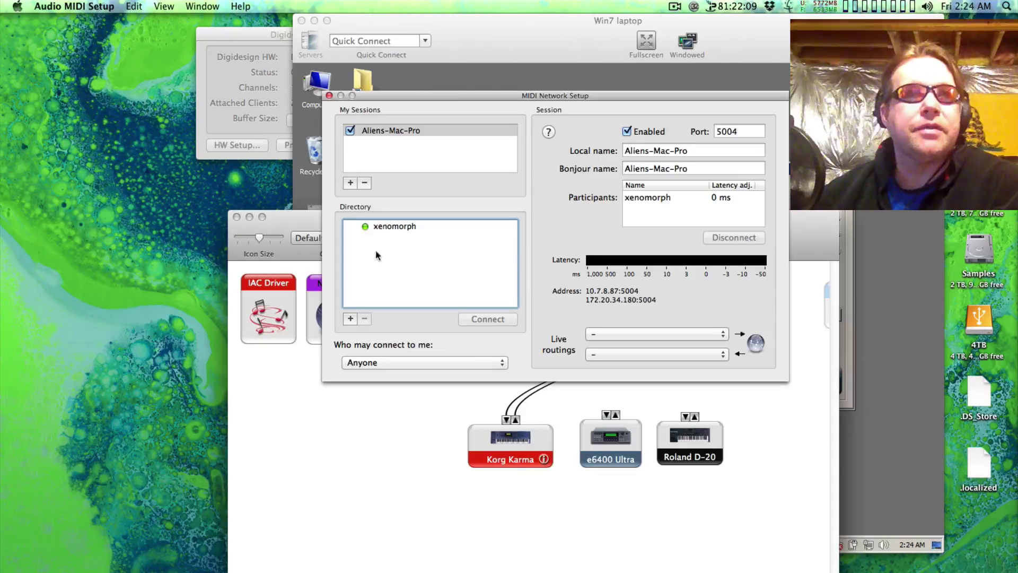
{"action": "left_click", "coordinate": [386, 229]}
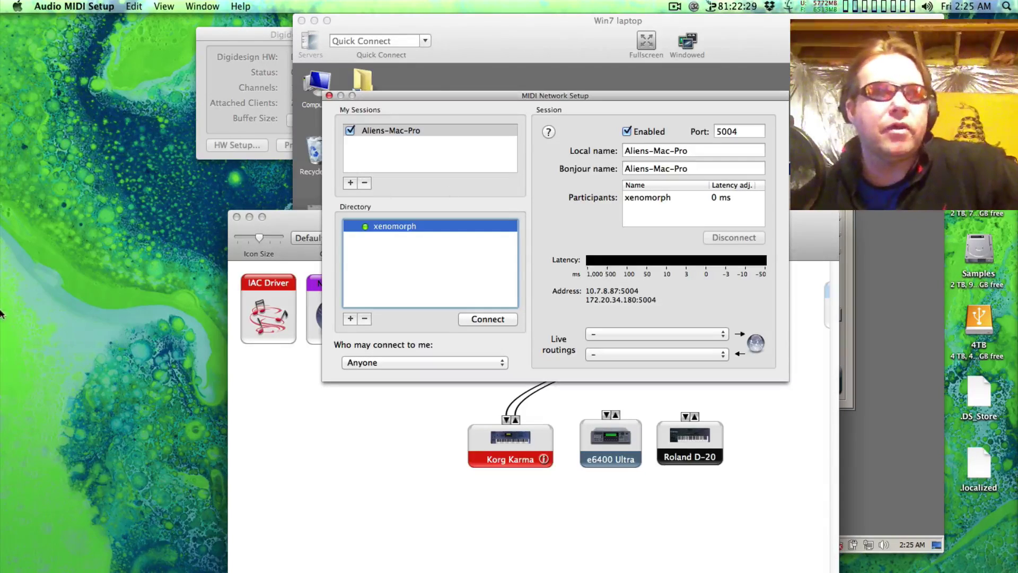
Open the Network settings in System Preferences and examine the IP address and subnet mask of Ethernet 1.
{"action": "mouse_move", "coordinate": [2, 249]}
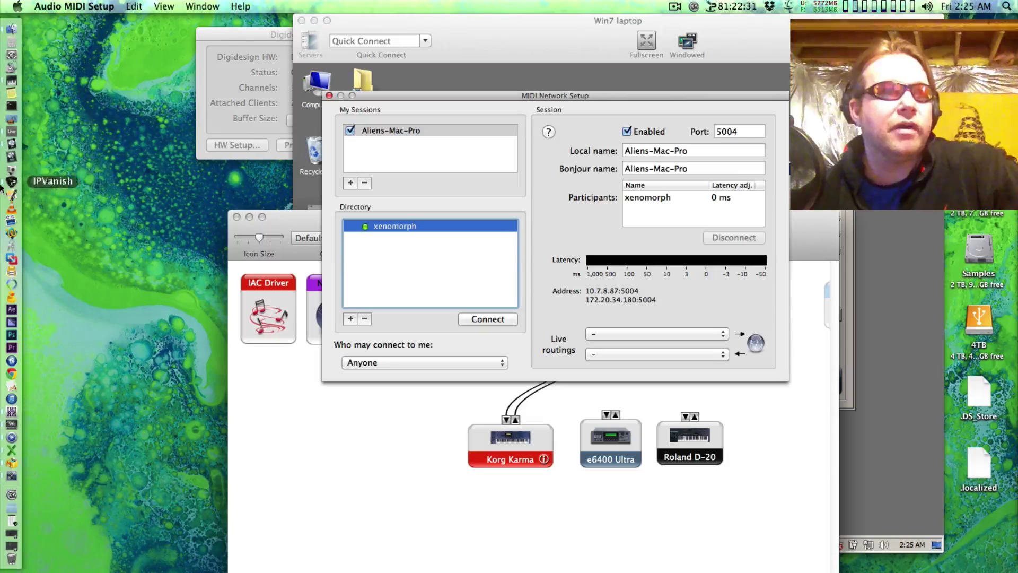
{"action": "left_click", "coordinate": [10, 55]}
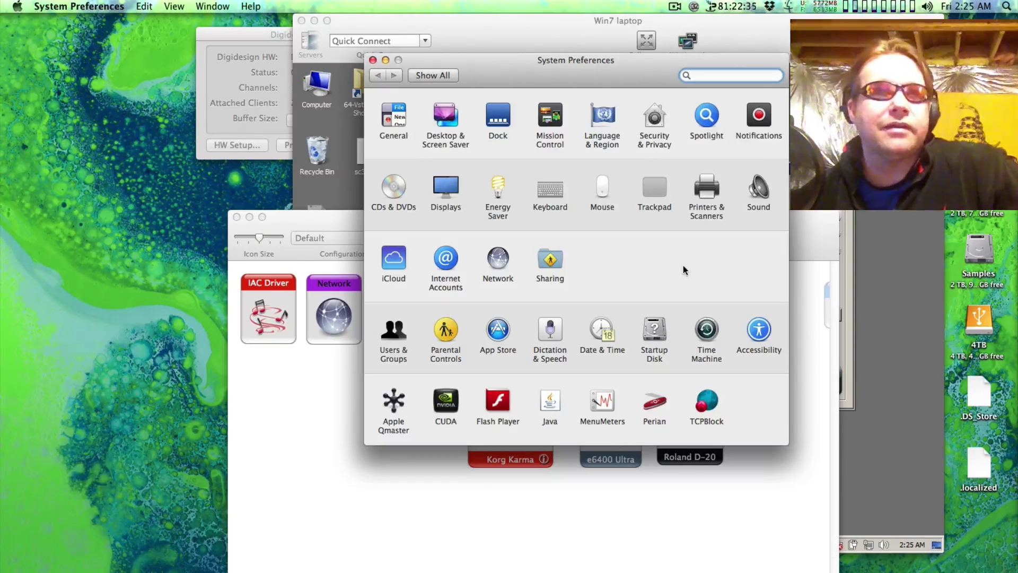
{"action": "left_click", "coordinate": [500, 258]}
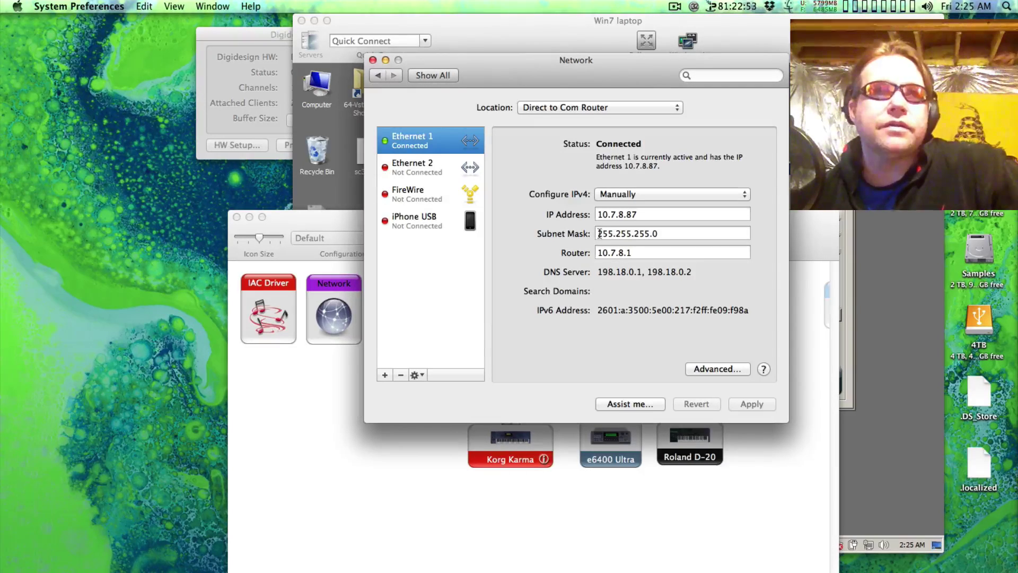
{"action": "left_click_drag", "start_coordinate": [599, 233], "coordinate": [659, 237]}
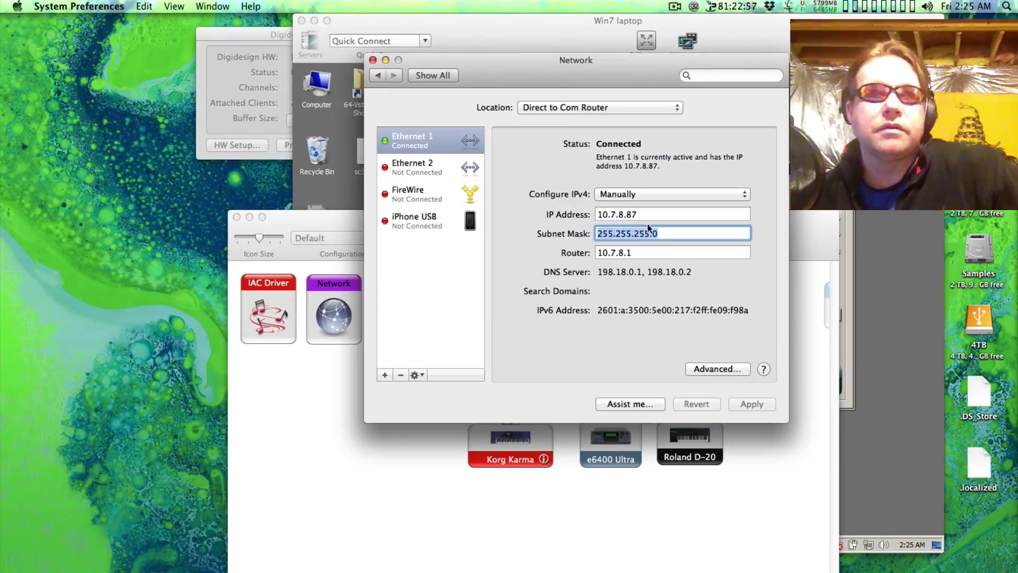
{"action": "left_click", "coordinate": [667, 214]}
{"action": "left_click_drag", "start_coordinate": [661, 232], "coordinate": [599, 233]}
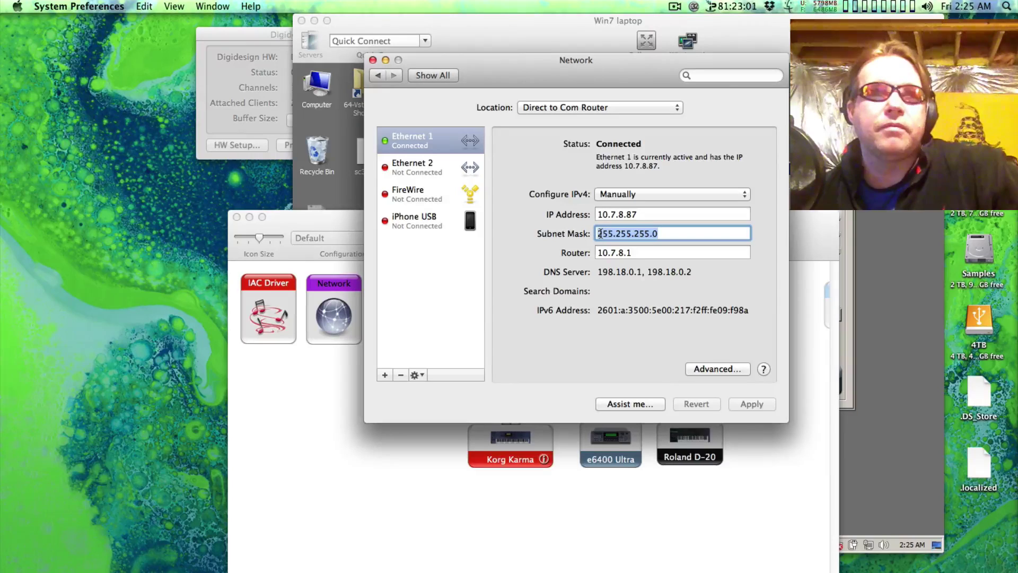
Highlight the network portion of Ethernet 1's IP address and move the Network window aside to uncover the laptop's desktop.
{"action": "left_click", "coordinate": [665, 215]}
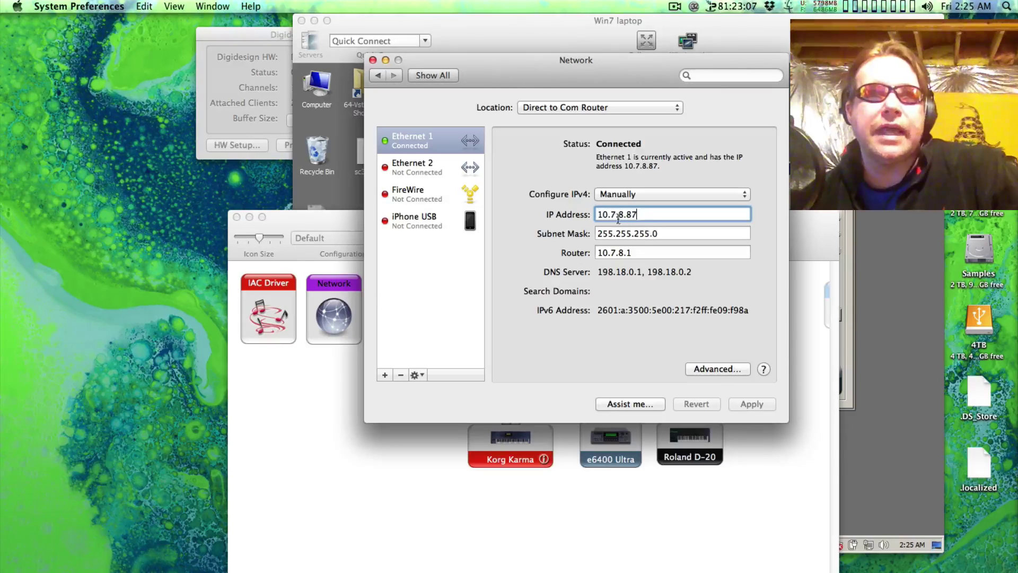
{"action": "left_click_drag", "start_coordinate": [624, 214], "coordinate": [586, 211]}
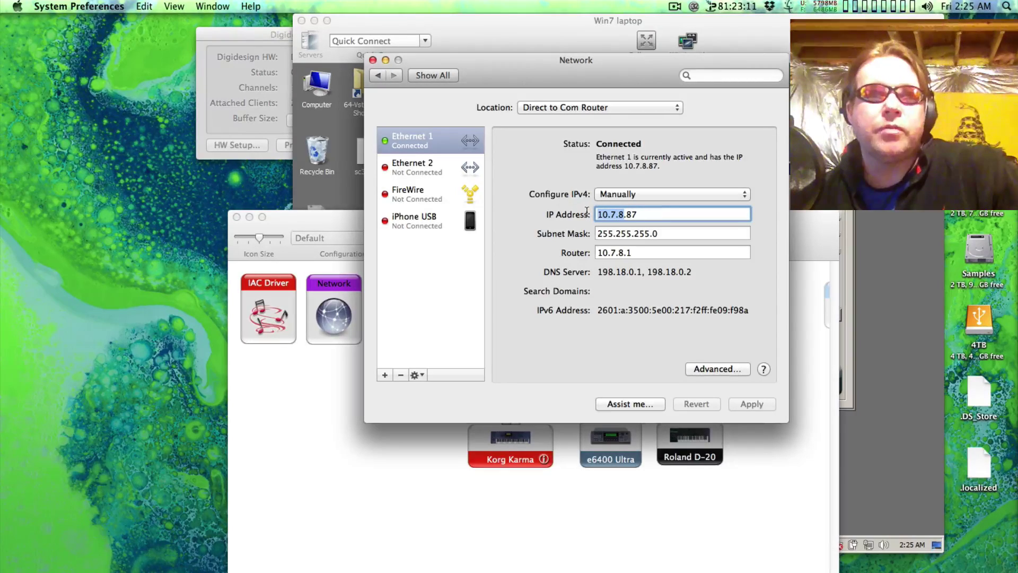
{"action": "left_click_drag", "start_coordinate": [617, 58], "coordinate": [357, 62]}
Switch to the Win7 laptop and show its network adapters by way of the Network and Sharing Center.
{"action": "left_click", "coordinate": [755, 125]}
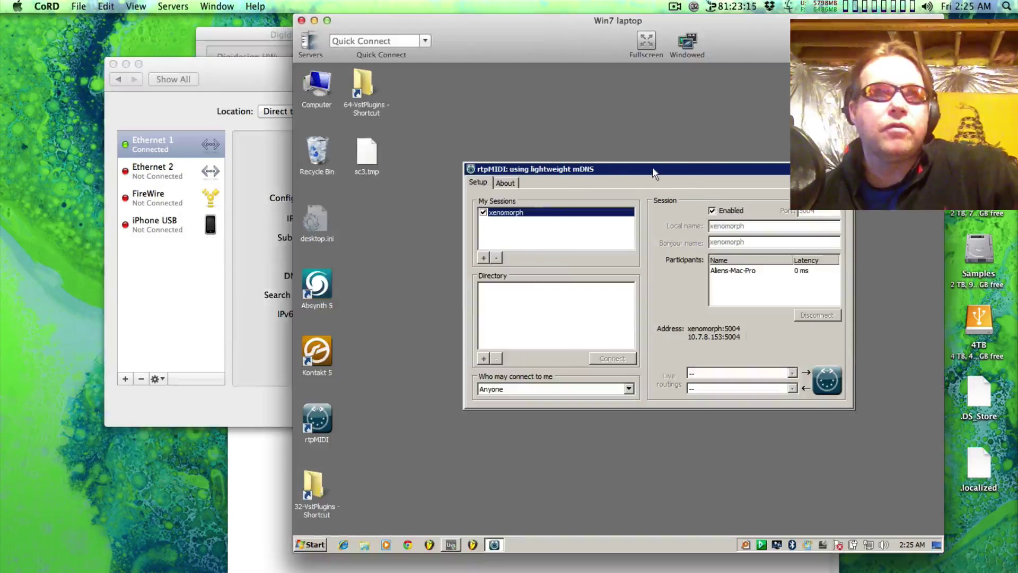
{"action": "left_click", "coordinate": [374, 458]}
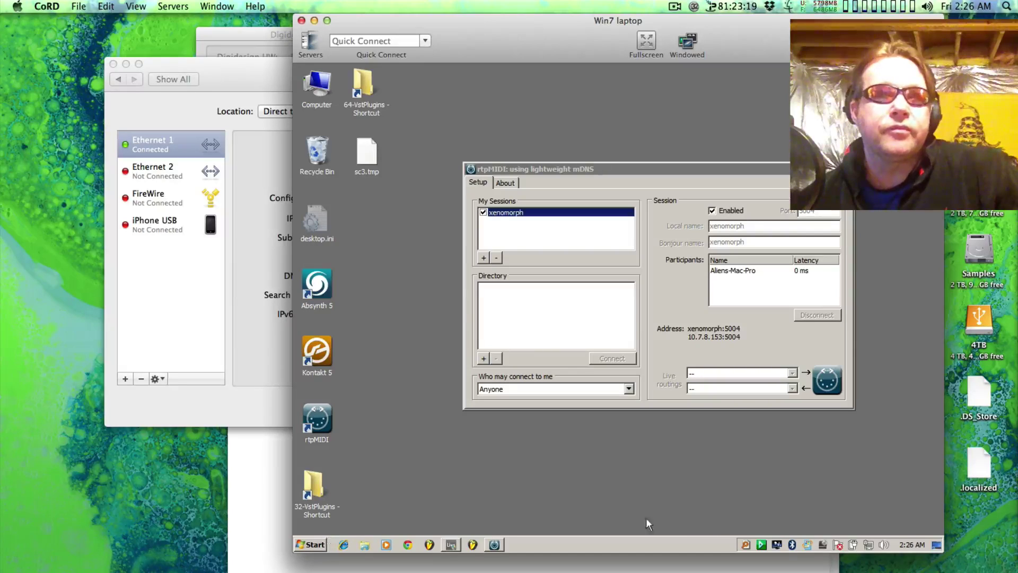
{"action": "right_click", "coordinate": [868, 542]}
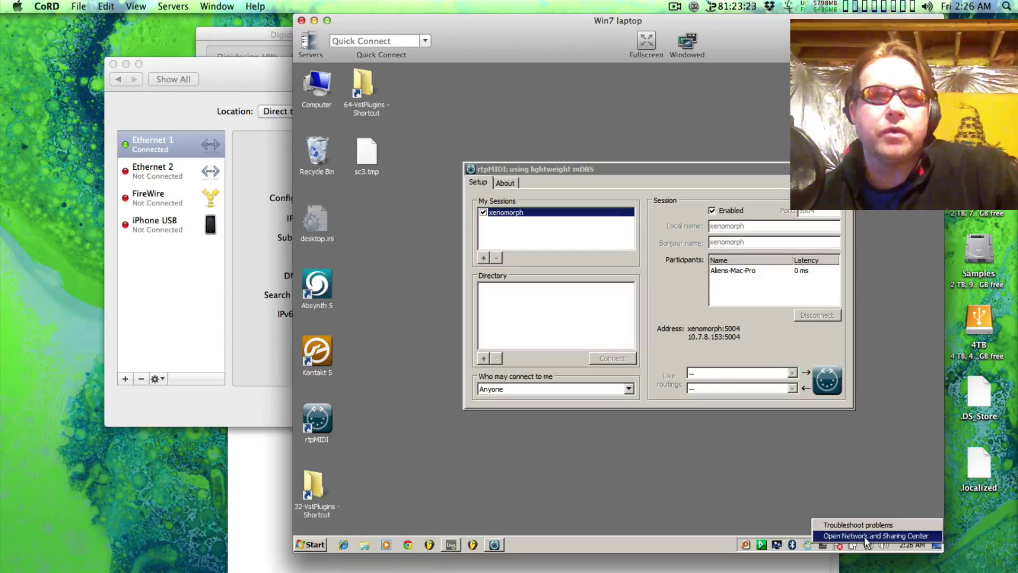
{"action": "left_click", "coordinate": [864, 536]}
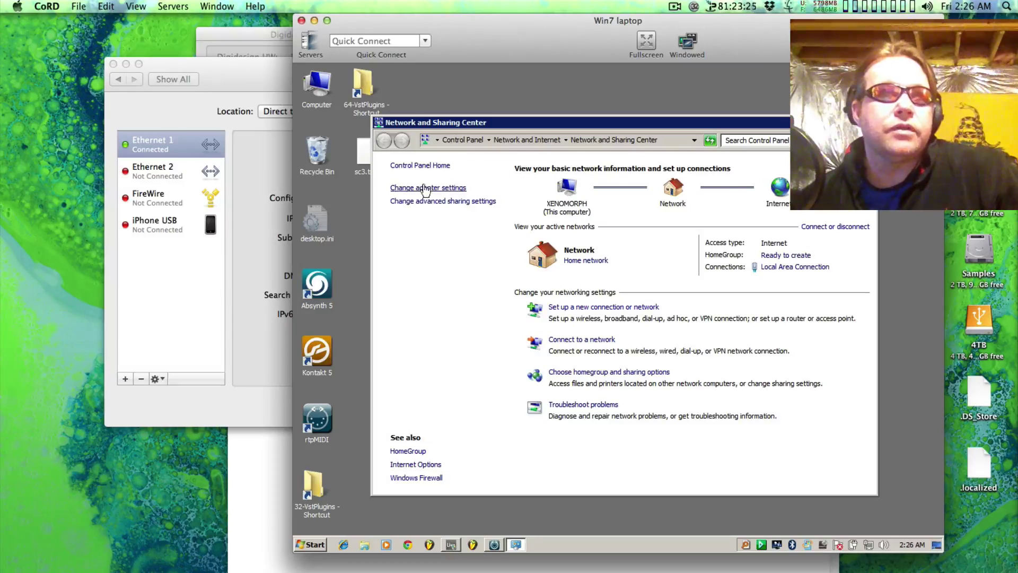
{"action": "left_click", "coordinate": [425, 188]}
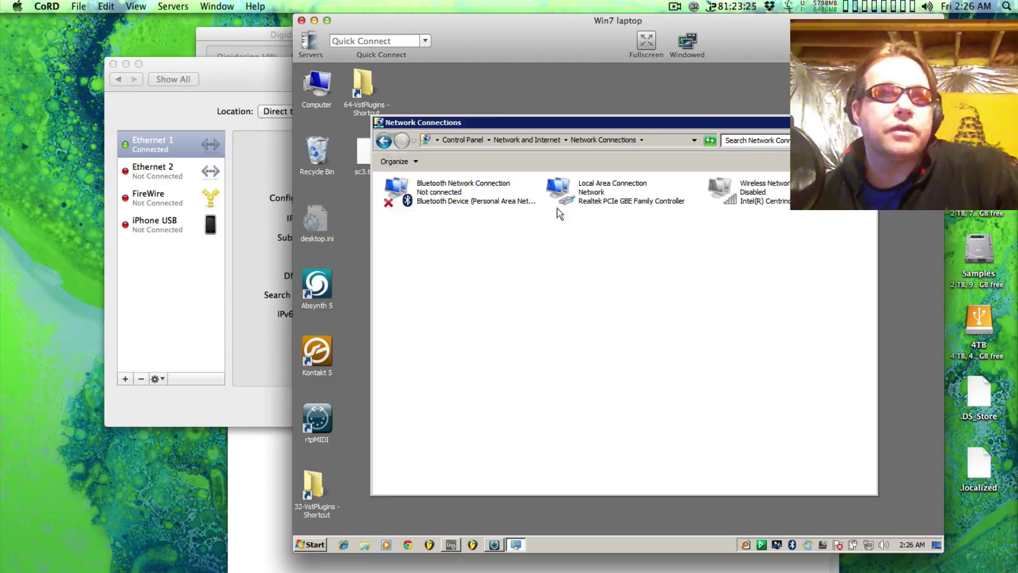
Check the Internet Protocol Version 4 (TCP/IPv4) properties of Local Area Connection, leaving both dialogs without changes.
{"action": "right_click", "coordinate": [617, 196]}
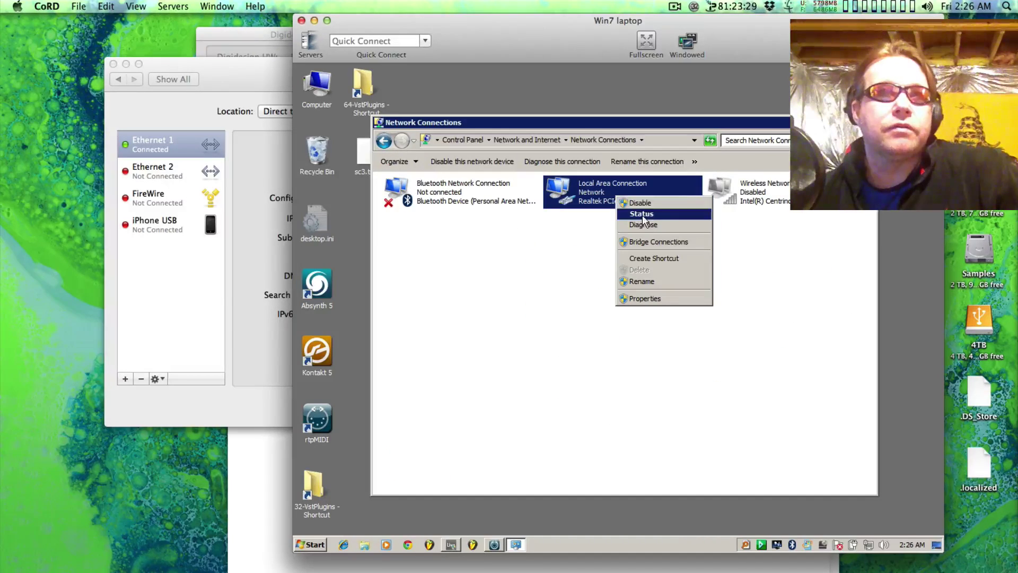
{"action": "left_click", "coordinate": [647, 298]}
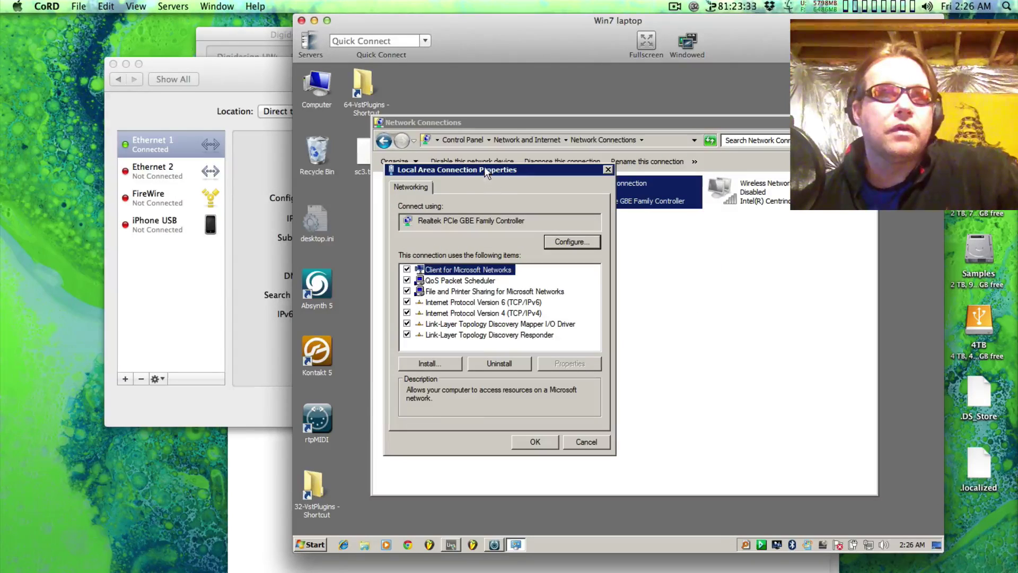
{"action": "left_click_drag", "start_coordinate": [485, 168], "coordinate": [604, 162]}
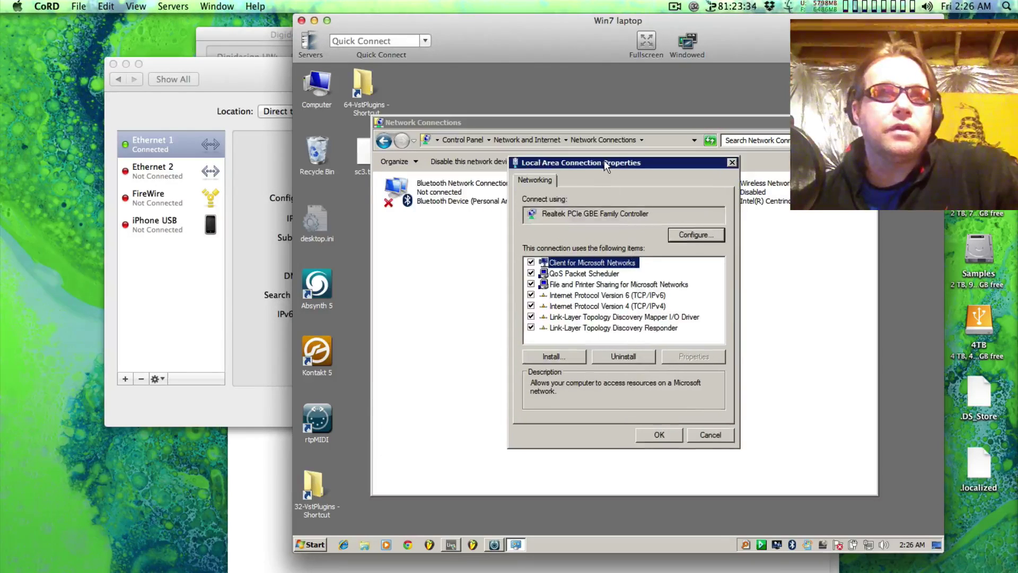
{"action": "left_click", "coordinate": [574, 306]}
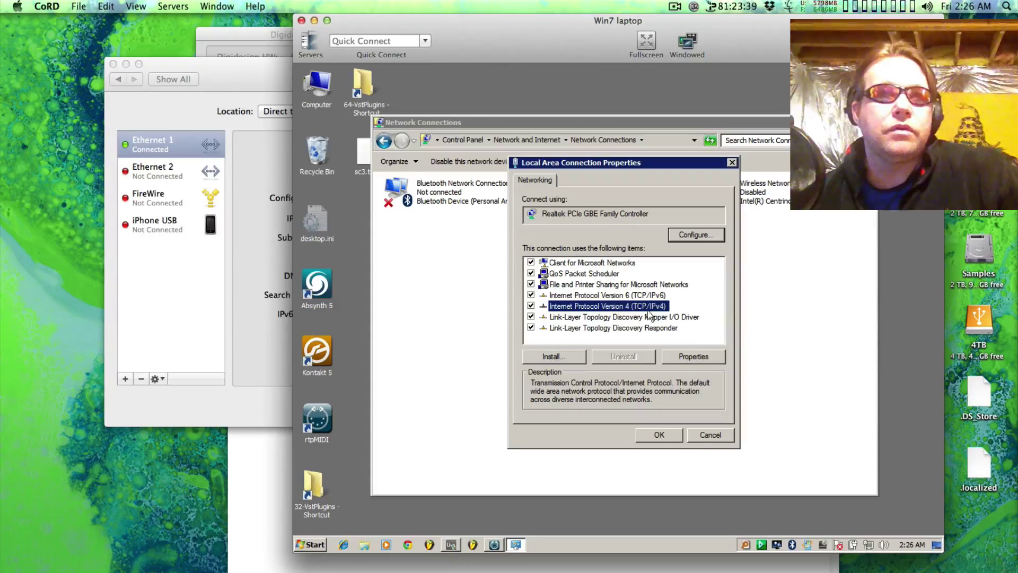
{"action": "left_click", "coordinate": [701, 356]}
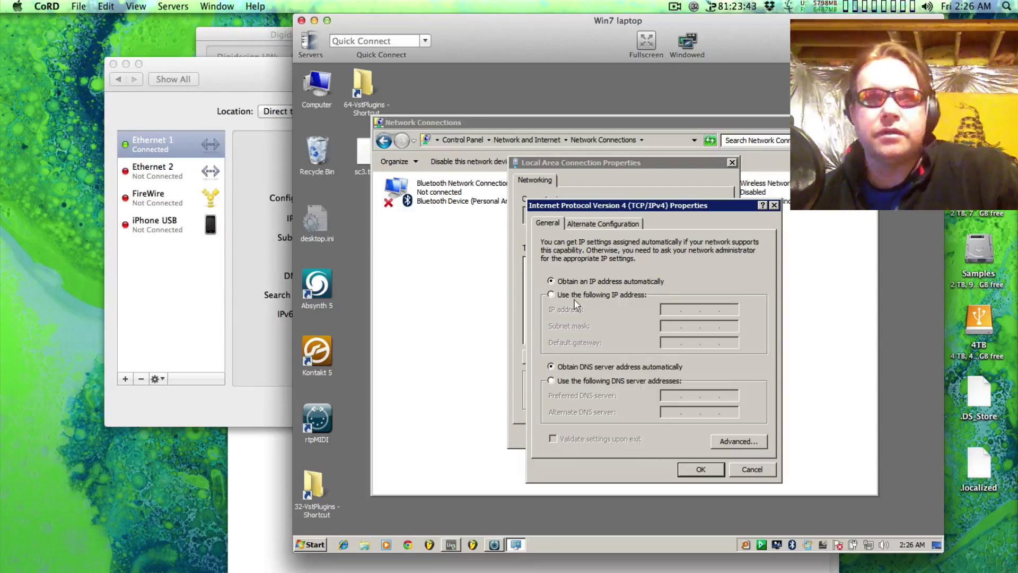
{"action": "left_click", "coordinate": [752, 469]}
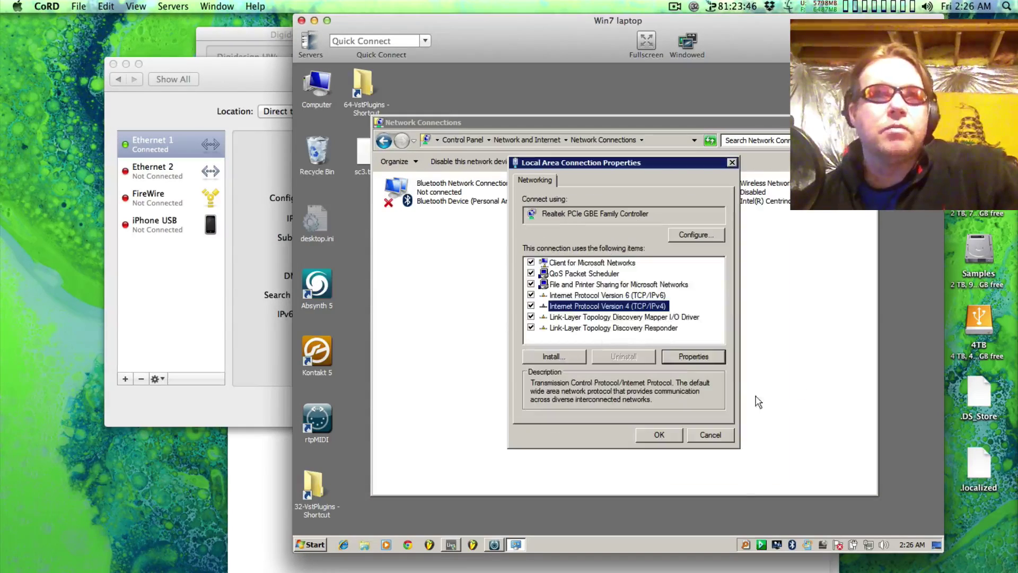
{"action": "left_click", "coordinate": [700, 435]}
Open the status of Local Area Connection and show its network connection details.
{"action": "right_click", "coordinate": [597, 177]}
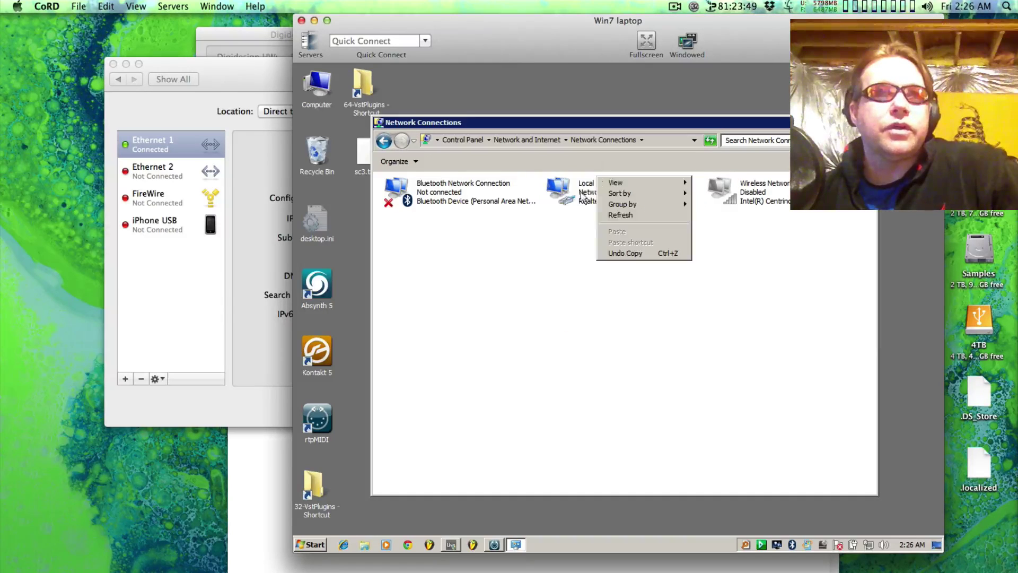
{"action": "left_click", "coordinate": [568, 192]}
{"action": "right_click", "coordinate": [569, 193]}
{"action": "left_click", "coordinate": [603, 211]}
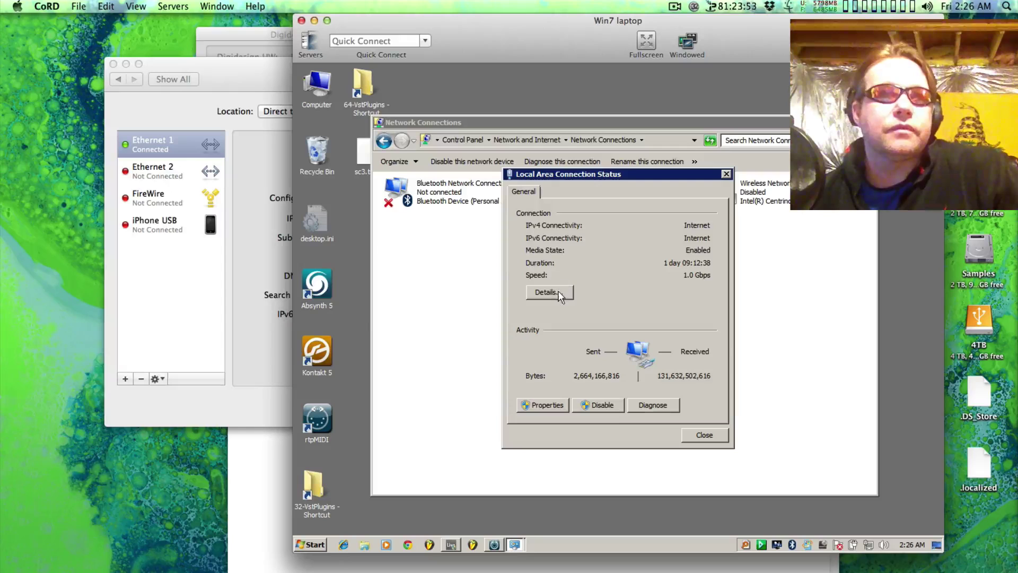
{"action": "left_click", "coordinate": [552, 293]}
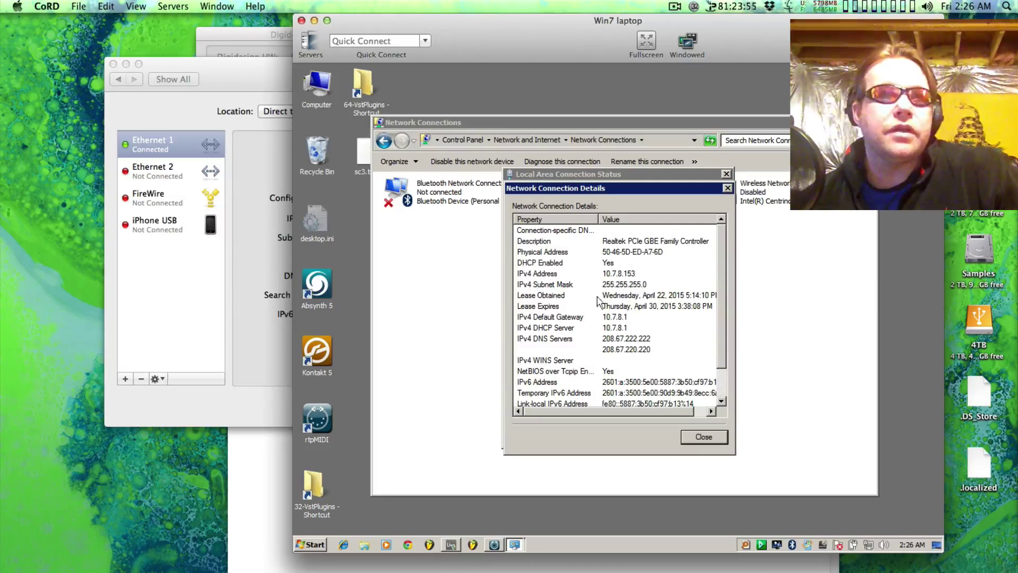
Examine the laptop's IPv4 address and IPv4 subnet mask entries in the network connection details.
{"action": "scroll", "coordinate": [598, 300], "scroll_direction": "down", "scroll_amount": 1}
{"action": "left_click", "coordinate": [601, 243]}
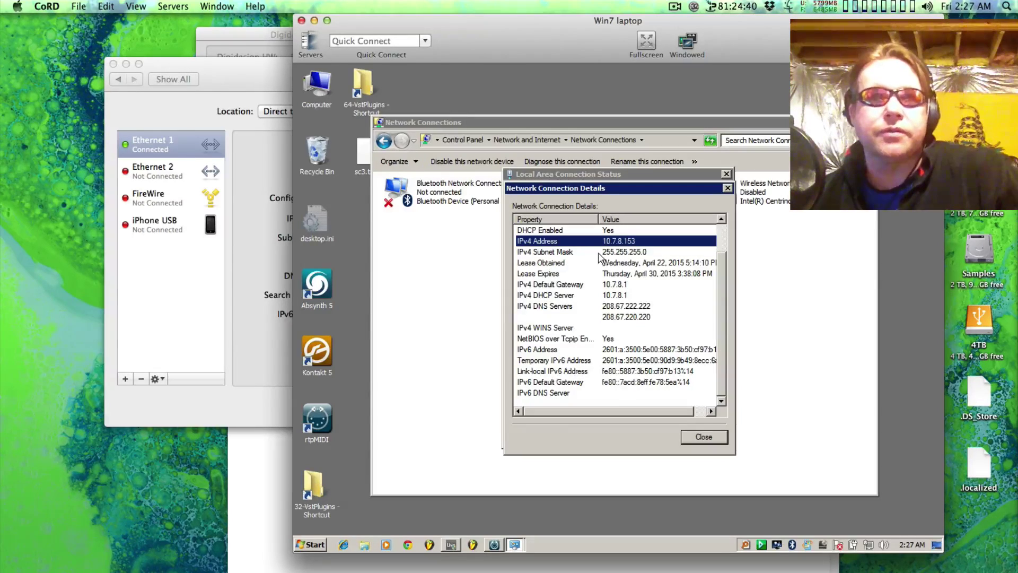
{"action": "left_click", "coordinate": [607, 252]}
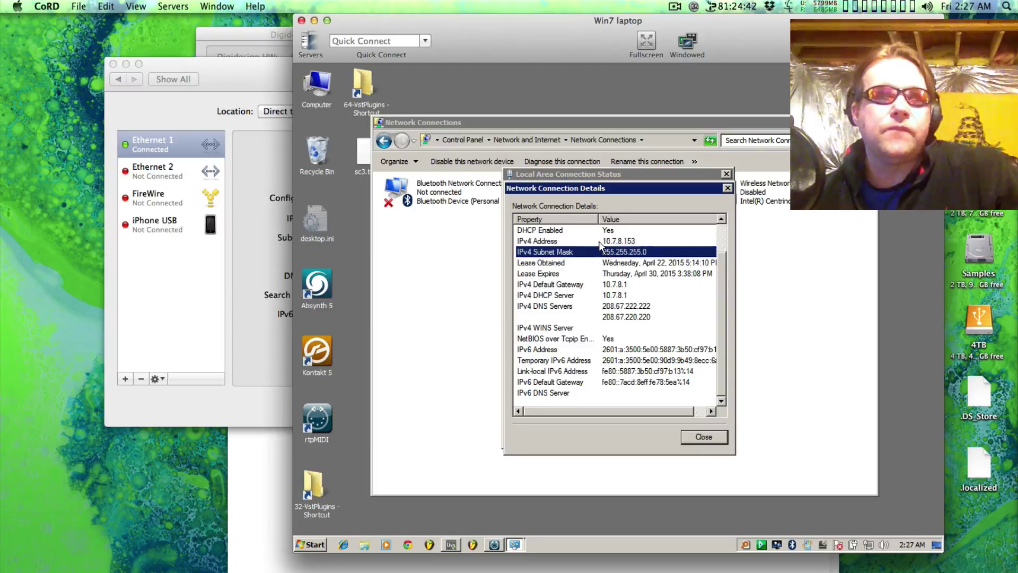
{"action": "left_click", "coordinate": [609, 243]}
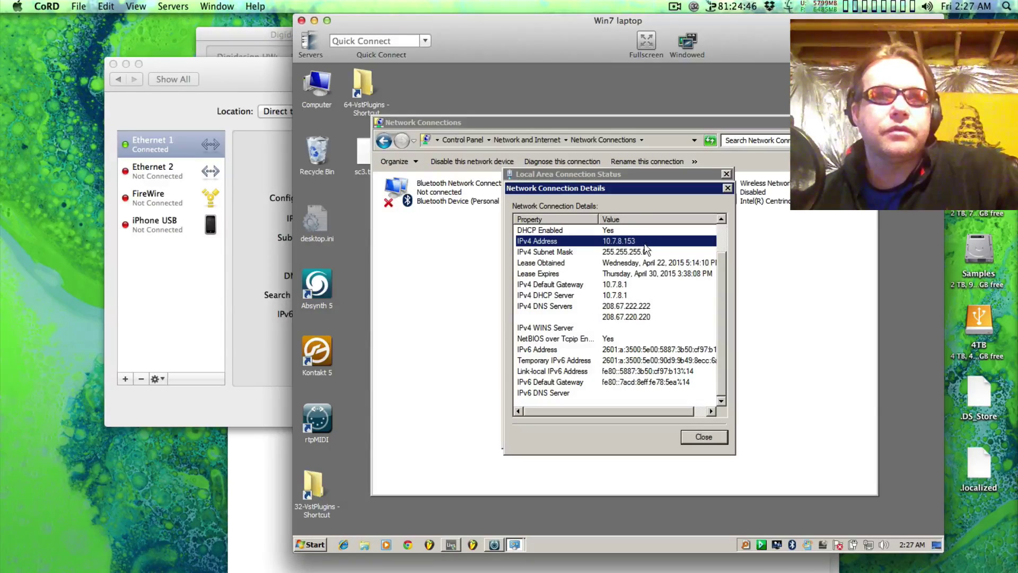
{"action": "left_click", "coordinate": [639, 252]}
{"action": "left_click", "coordinate": [619, 242]}
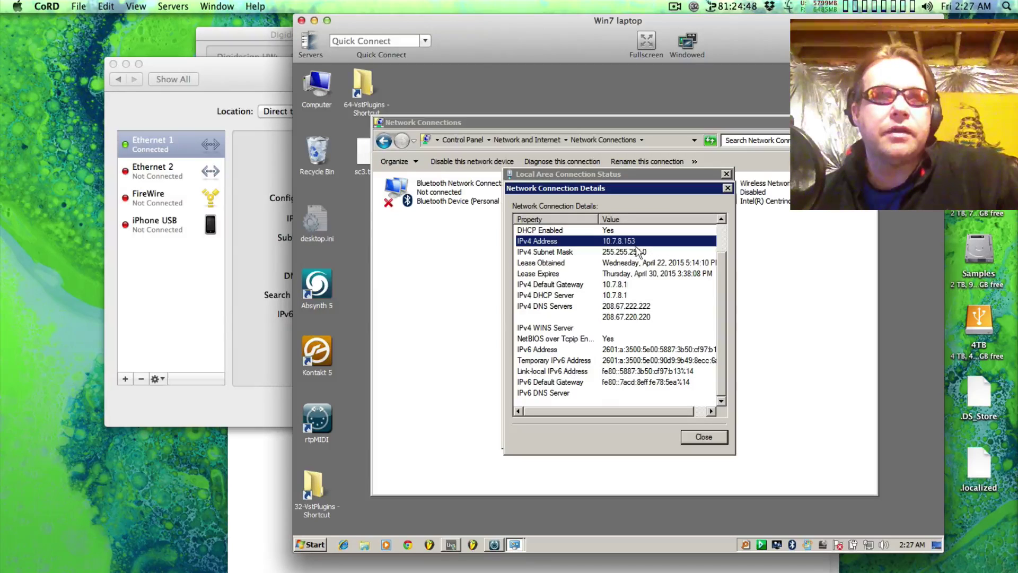
{"action": "left_click", "coordinate": [618, 338]}
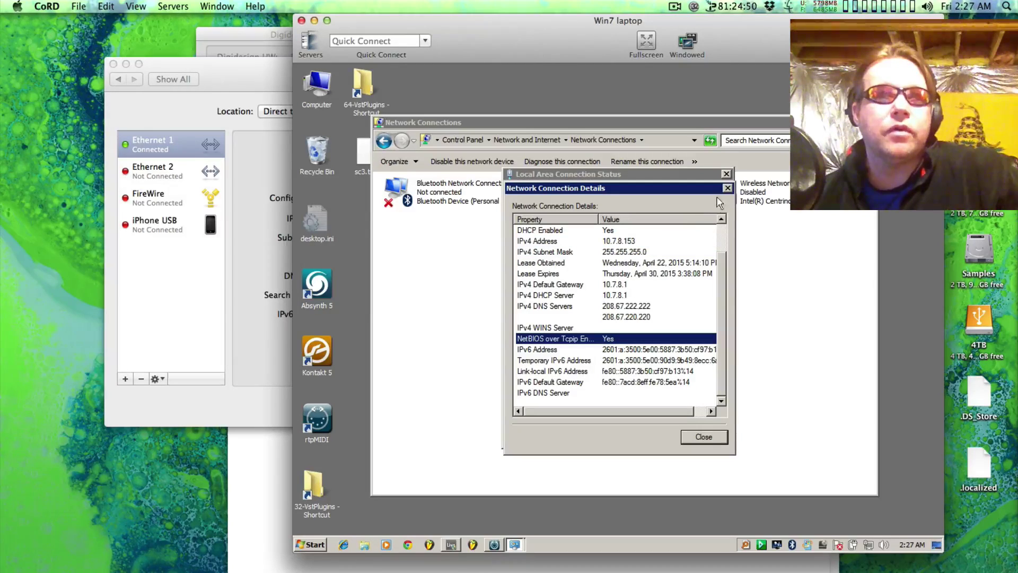
Close the connection details, the Local Area Connection status and the Network Connections window on the laptop.
{"action": "left_click", "coordinate": [728, 189]}
{"action": "left_click", "coordinate": [726, 174]}
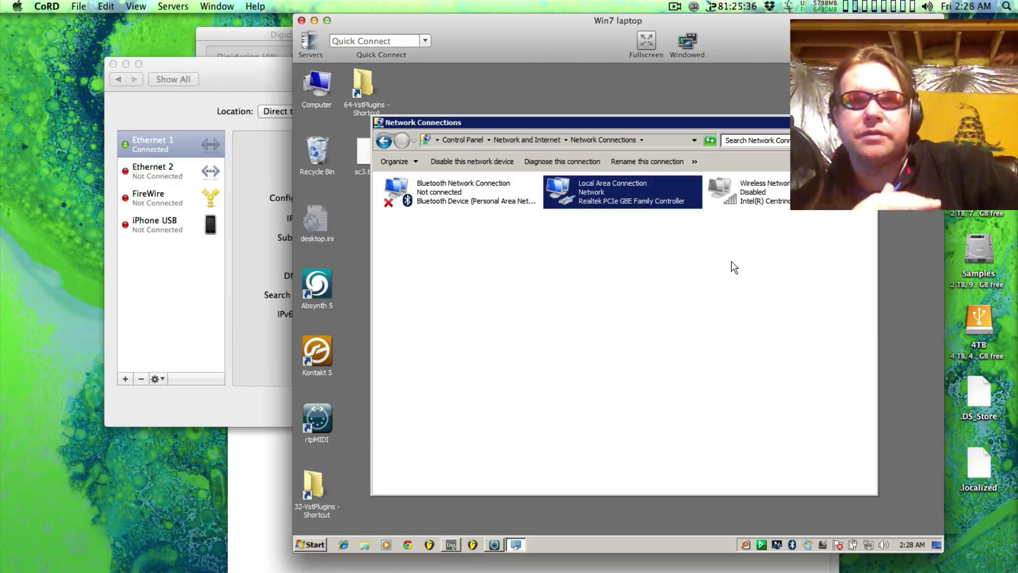
{"action": "left_click", "coordinate": [706, 266]}
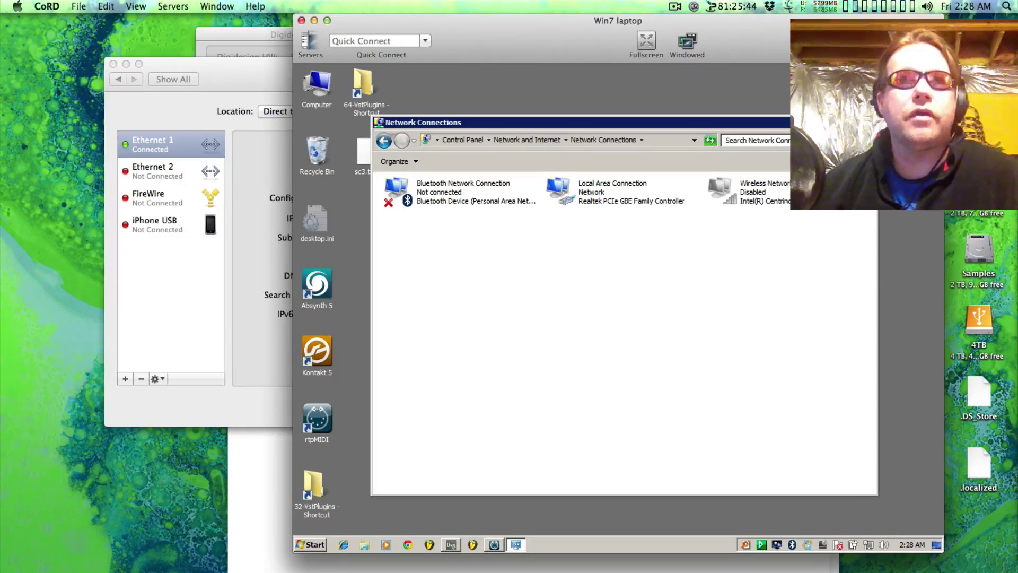
{"action": "key", "text": "alt+F4"}
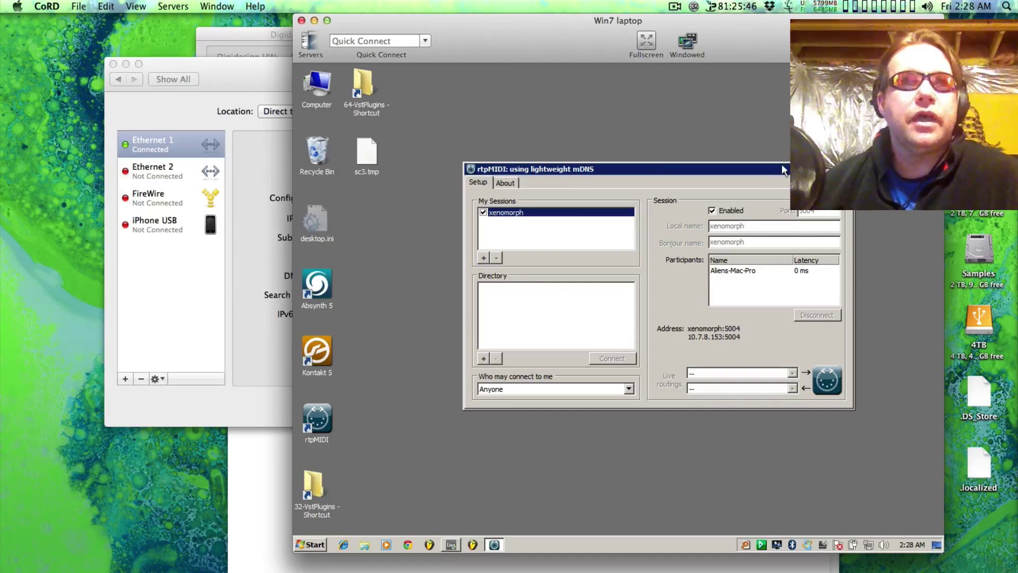
Reposition the rtpMIDI window, close it on the laptop and close the Network preferences on the Mac.
{"action": "left_click_drag", "start_coordinate": [723, 164], "coordinate": [739, 152]}
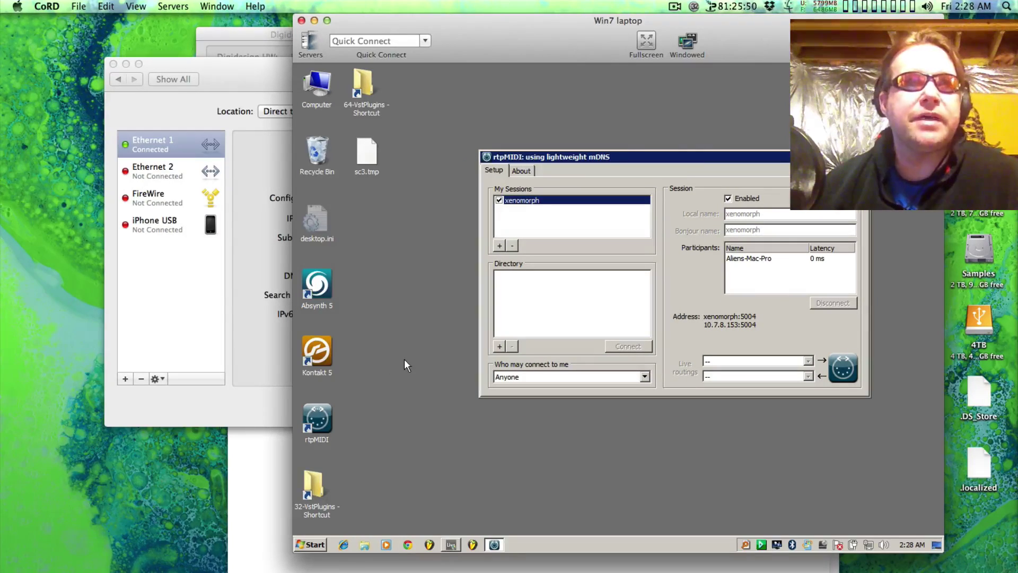
{"action": "left_click_drag", "start_coordinate": [565, 156], "coordinate": [569, 147]}
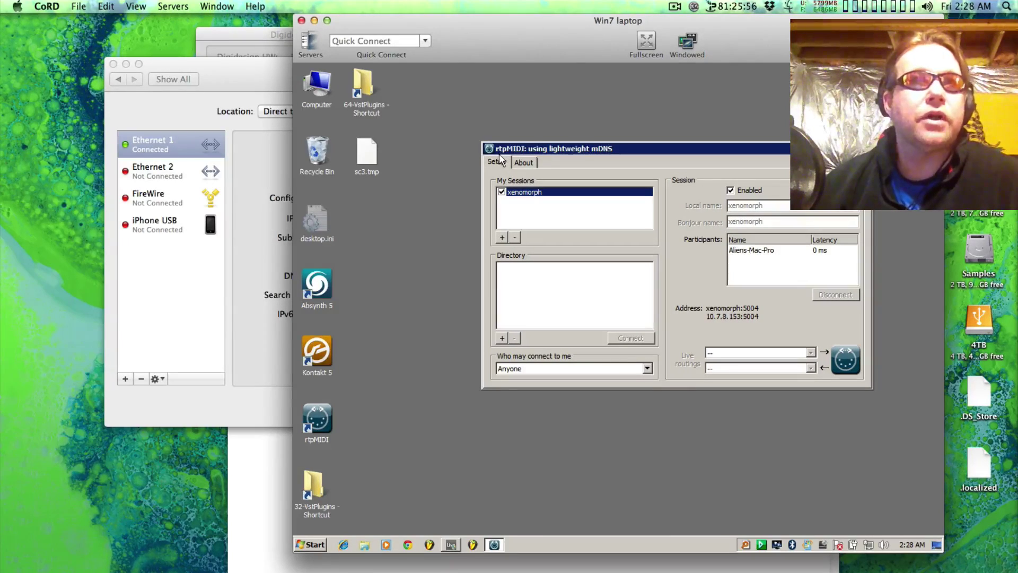
{"action": "left_click_drag", "start_coordinate": [661, 154], "coordinate": [626, 145]}
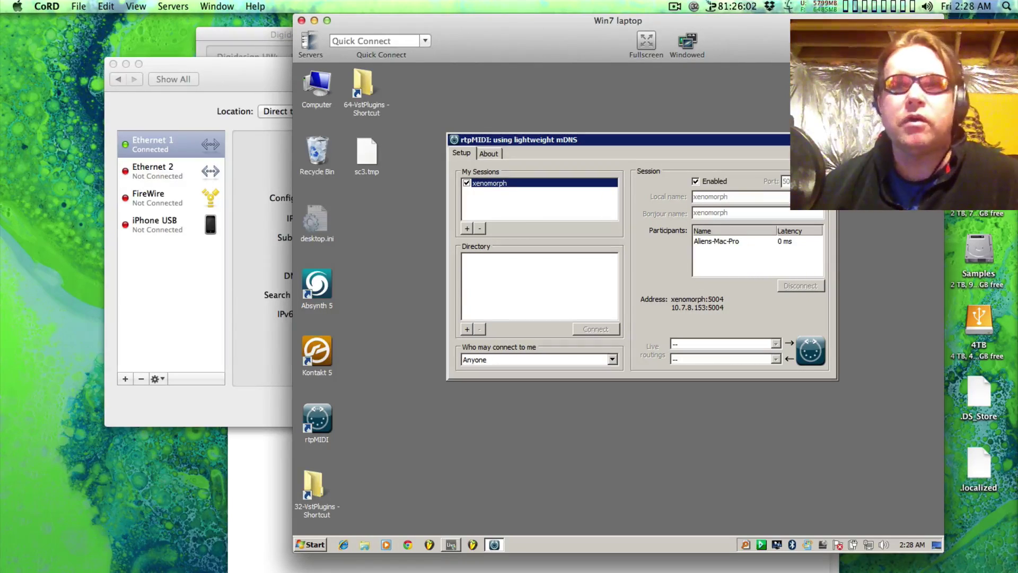
{"action": "left_click", "coordinate": [831, 140]}
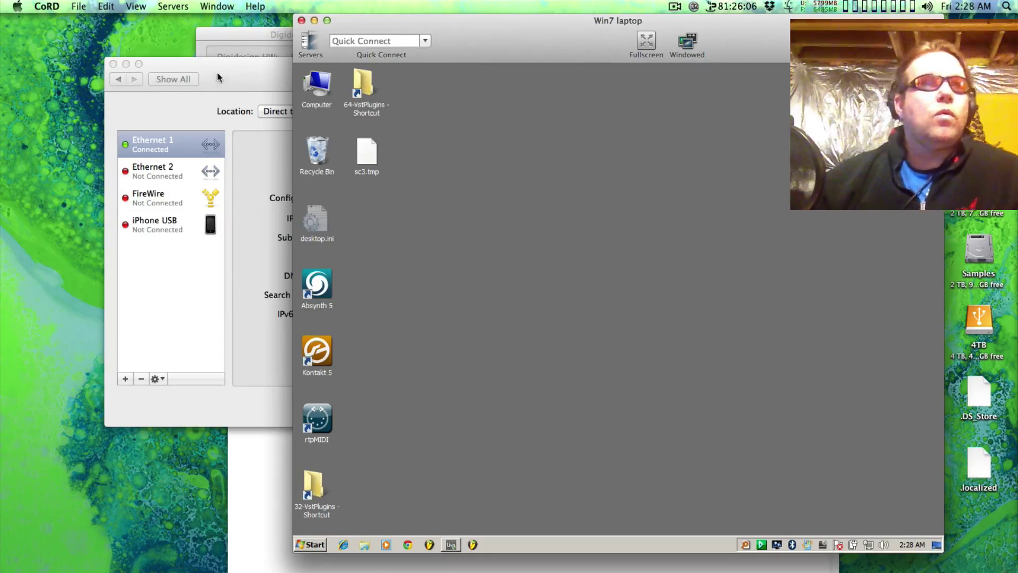
{"action": "left_click_drag", "start_coordinate": [217, 74], "coordinate": [256, 181]}
{"action": "key", "text": "super+w"}
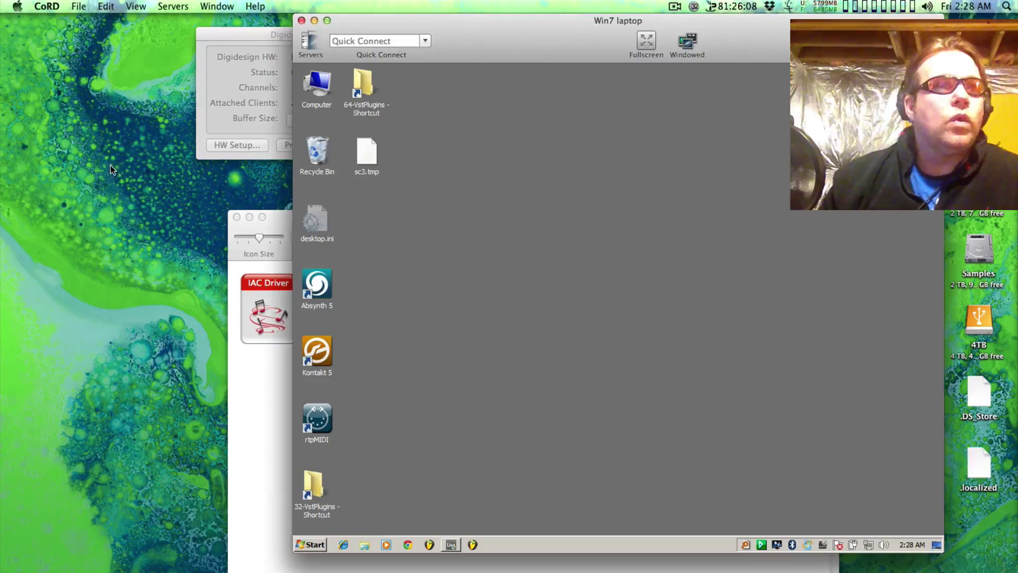
Bring MIDI Studio forward on the Mac, open its Network device's session setup and move that window aside.
{"action": "left_click_drag", "start_coordinate": [276, 215], "coordinate": [256, 122]}
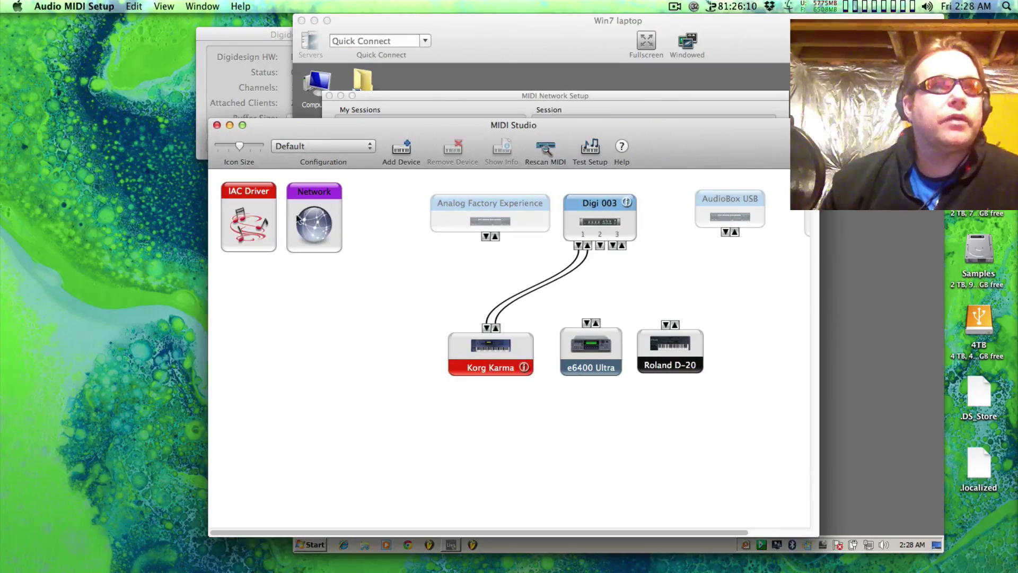
{"action": "double_click", "coordinate": [318, 218]}
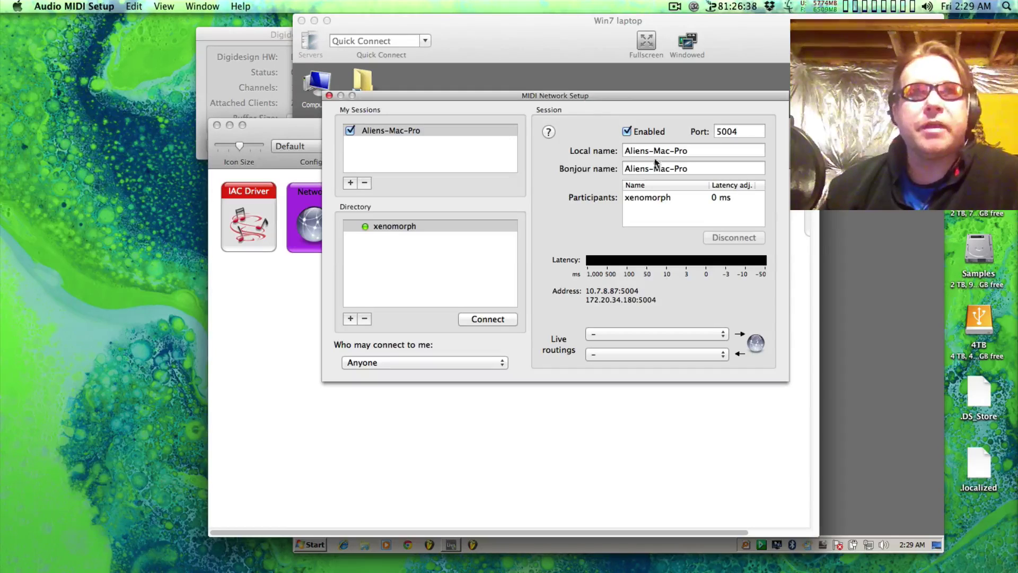
{"action": "left_click_drag", "start_coordinate": [625, 96], "coordinate": [691, 96]}
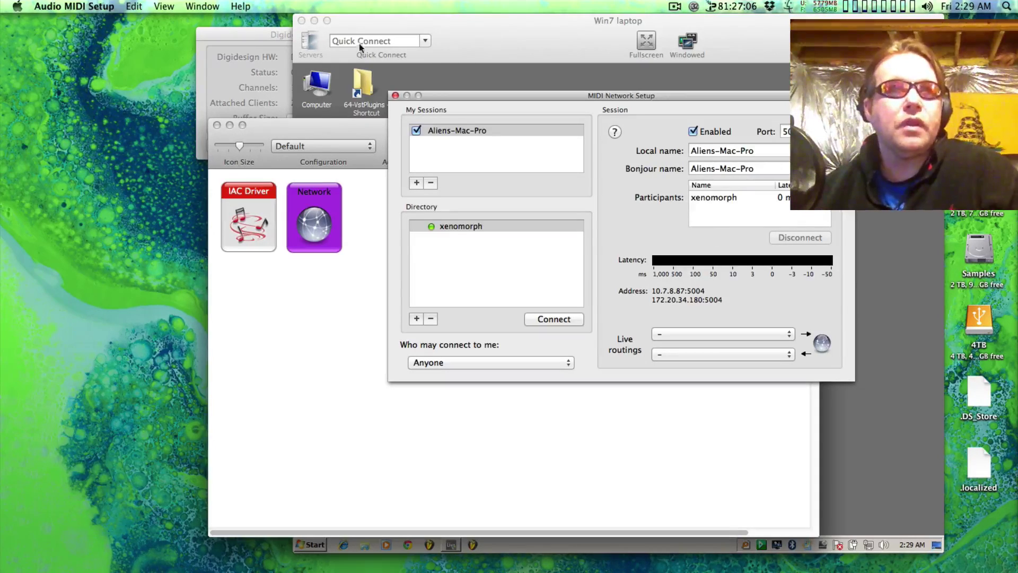
Close MIDI Network Setup and MIDI Studio on the Mac and return to the Win7 laptop's desktop.
{"action": "left_click", "coordinate": [397, 96]}
{"action": "left_click_drag", "start_coordinate": [476, 125], "coordinate": [472, 114]}
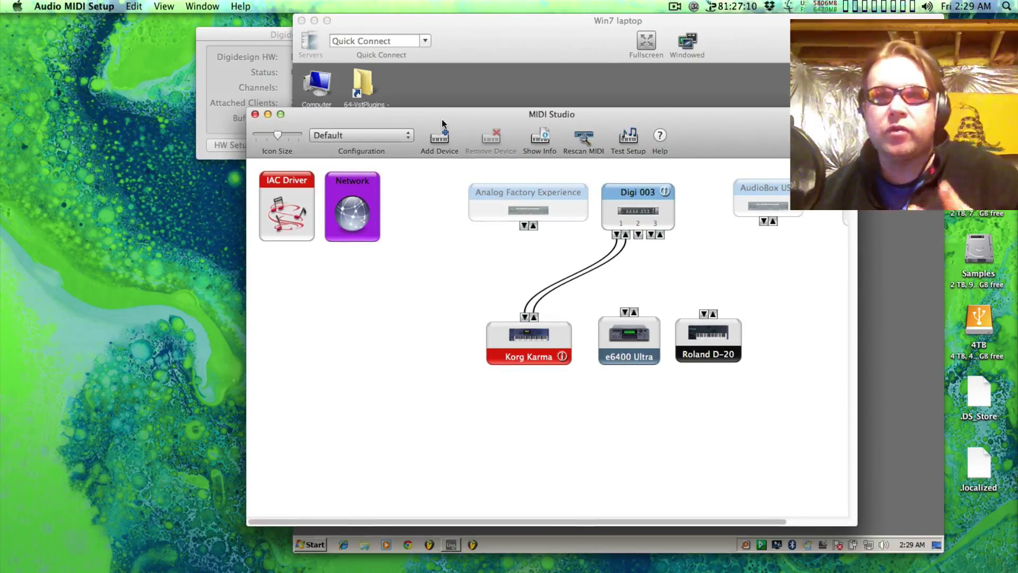
{"action": "left_click_drag", "start_coordinate": [303, 126], "coordinate": [299, 126]}
{"action": "left_click", "coordinate": [250, 114]}
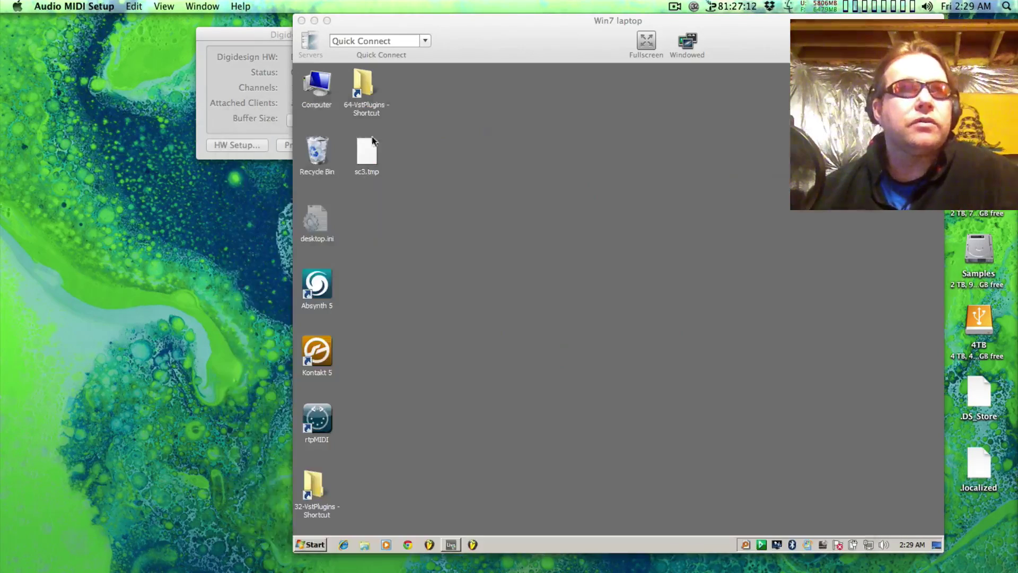
{"action": "left_click", "coordinate": [485, 150]}
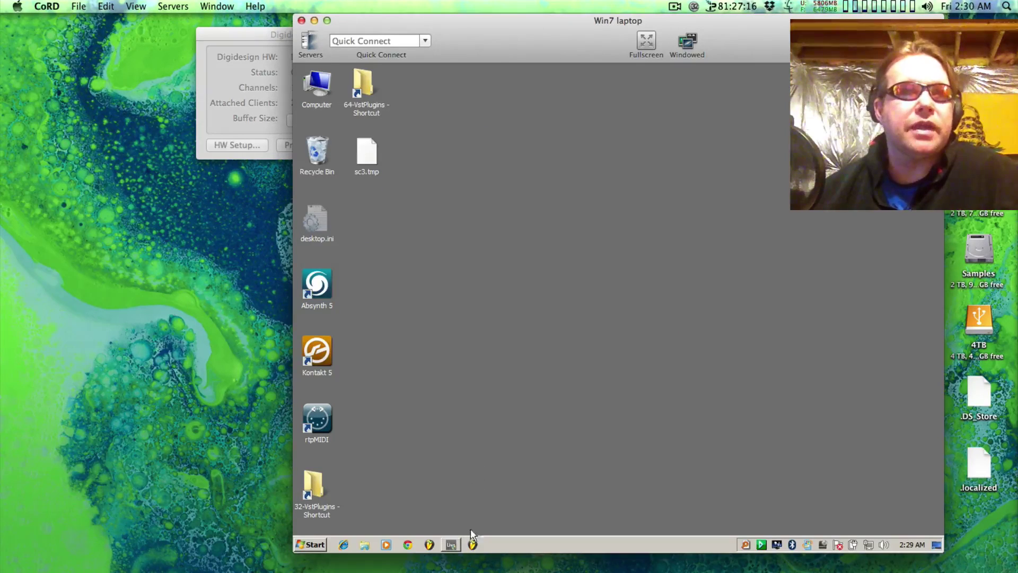
Bring Ableton Live forward on the laptop, hide its device view and open the MIDI Sync preferences.
{"action": "left_click", "coordinate": [449, 544]}
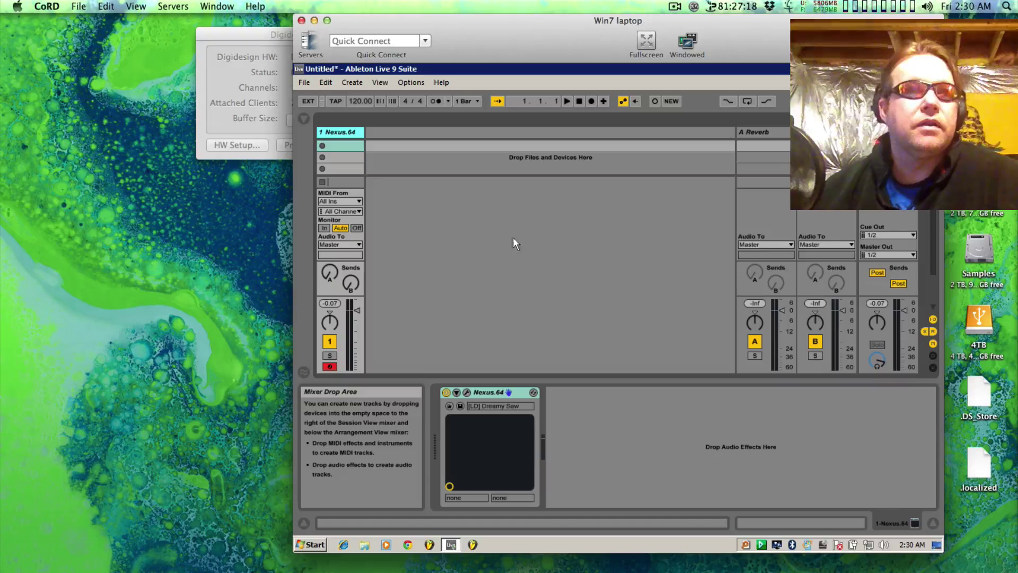
{"action": "left_click", "coordinate": [931, 523]}
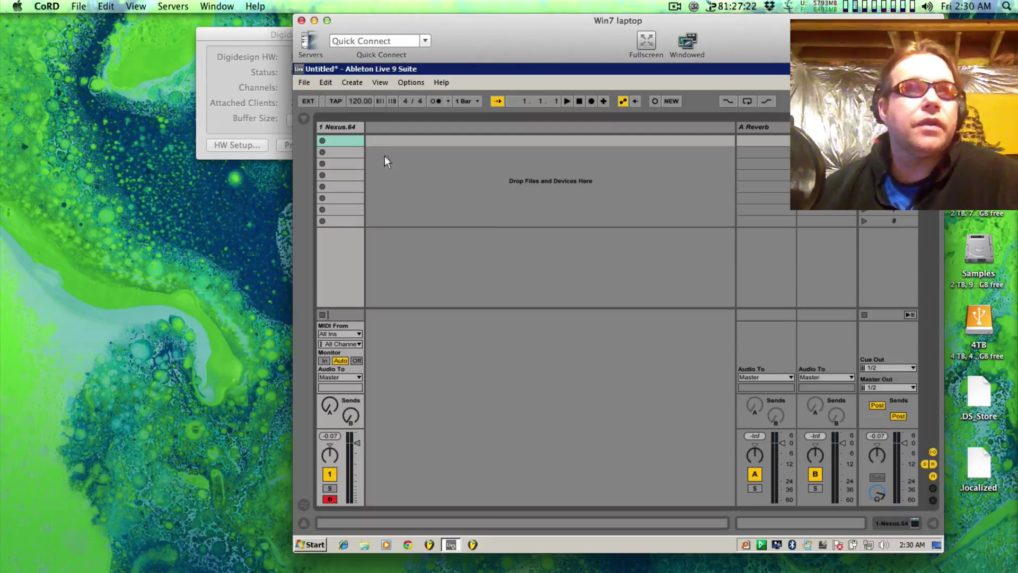
{"action": "left_click", "coordinate": [411, 82]}
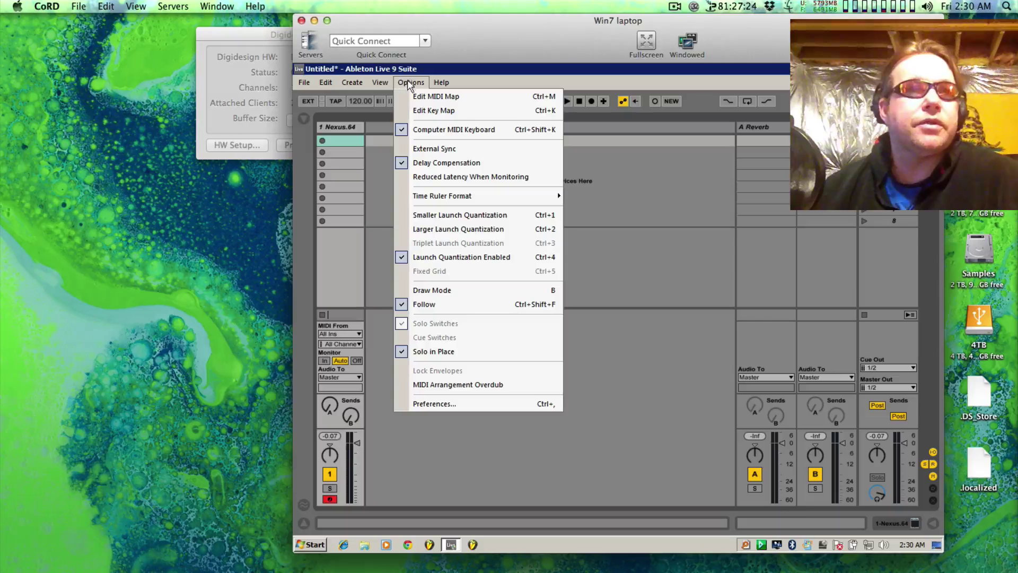
{"action": "left_click", "coordinate": [450, 403]}
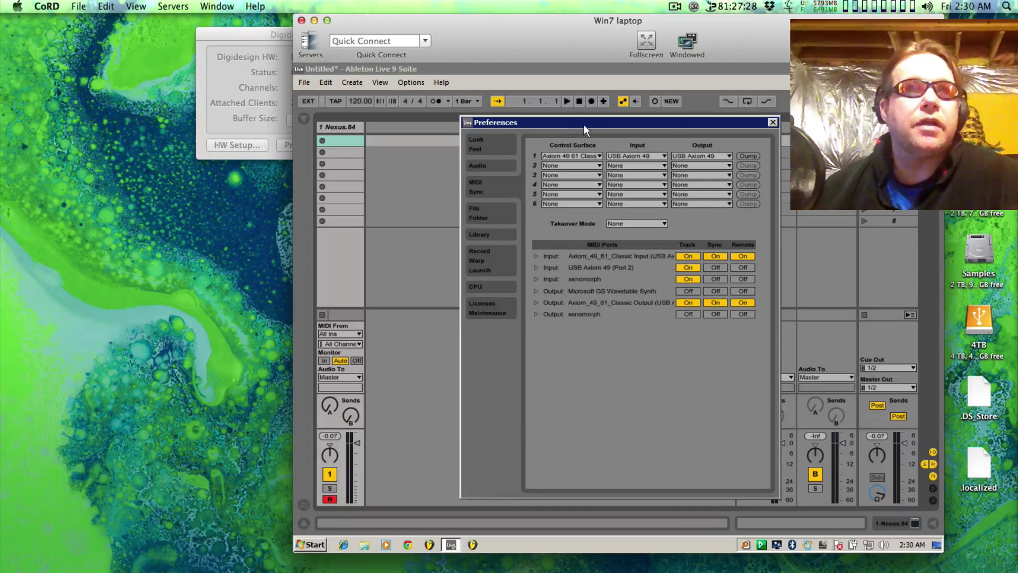
{"action": "left_click_drag", "start_coordinate": [584, 125], "coordinate": [583, 125]}
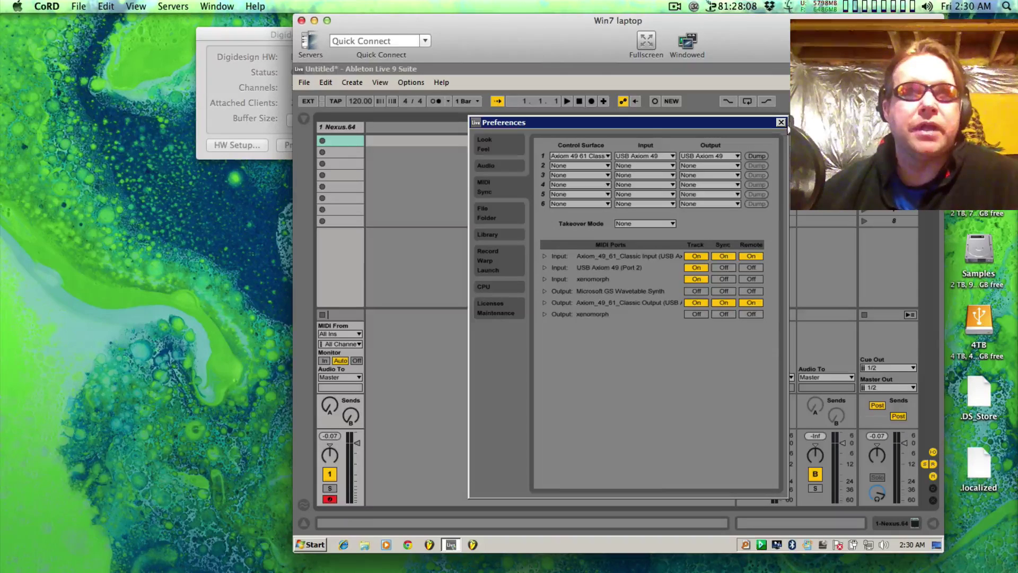
Close Live's preferences and minimise the Win7 laptop's remote window on the Mac.
{"action": "left_click", "coordinate": [780, 122]}
{"action": "left_click", "coordinate": [483, 284]}
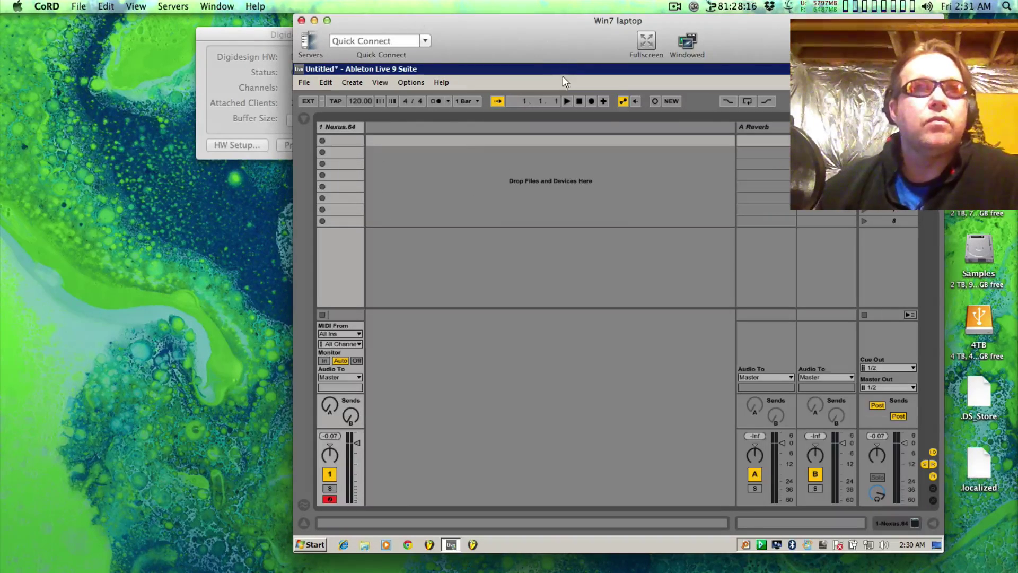
{"action": "key", "text": "super+m"}
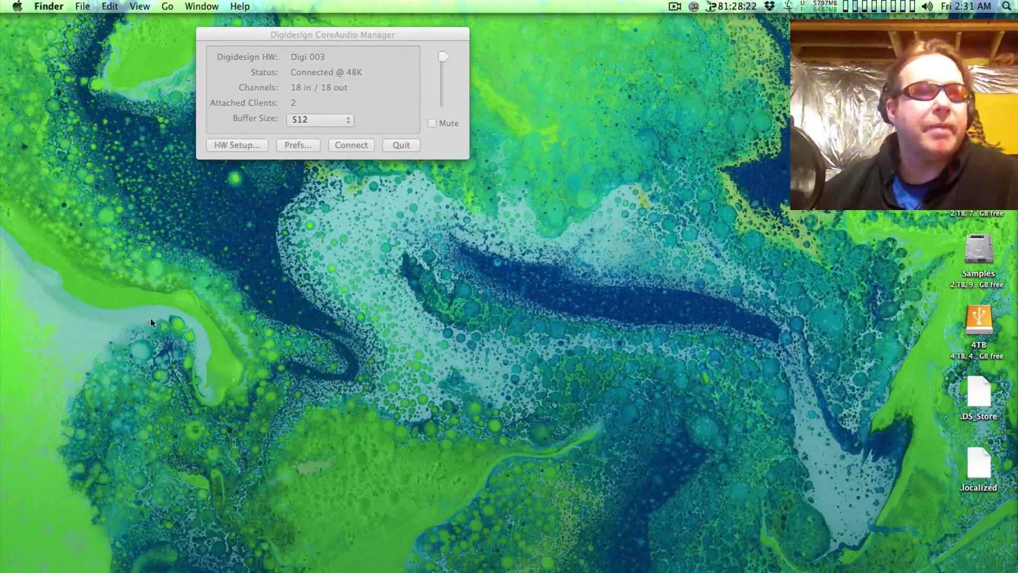
Switch to Logic Pro X and restore the Tracks window of the Vangelis Chariots of Fire project.
{"action": "mouse_move", "coordinate": [1, 464]}
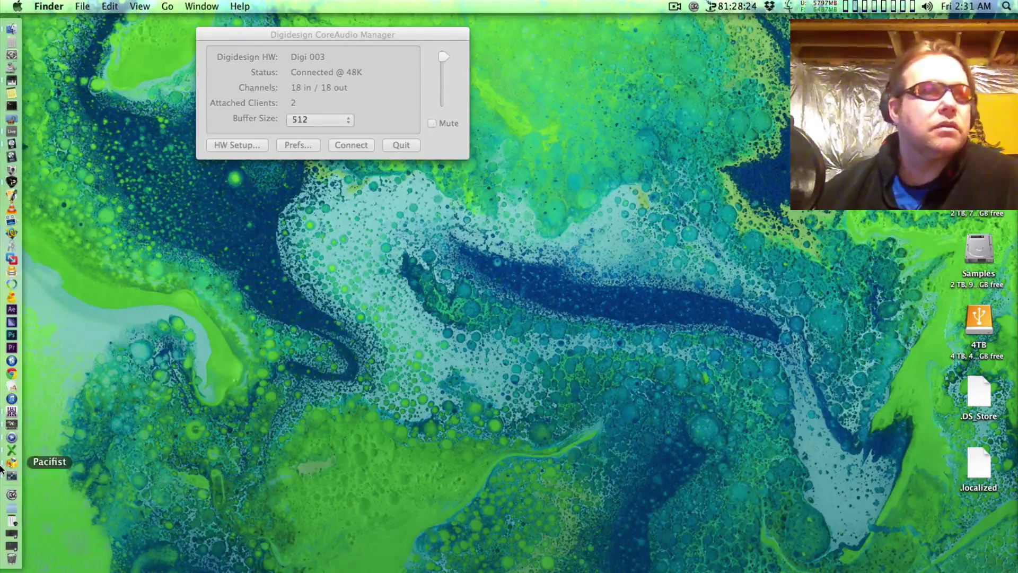
{"action": "left_click", "coordinate": [11, 157]}
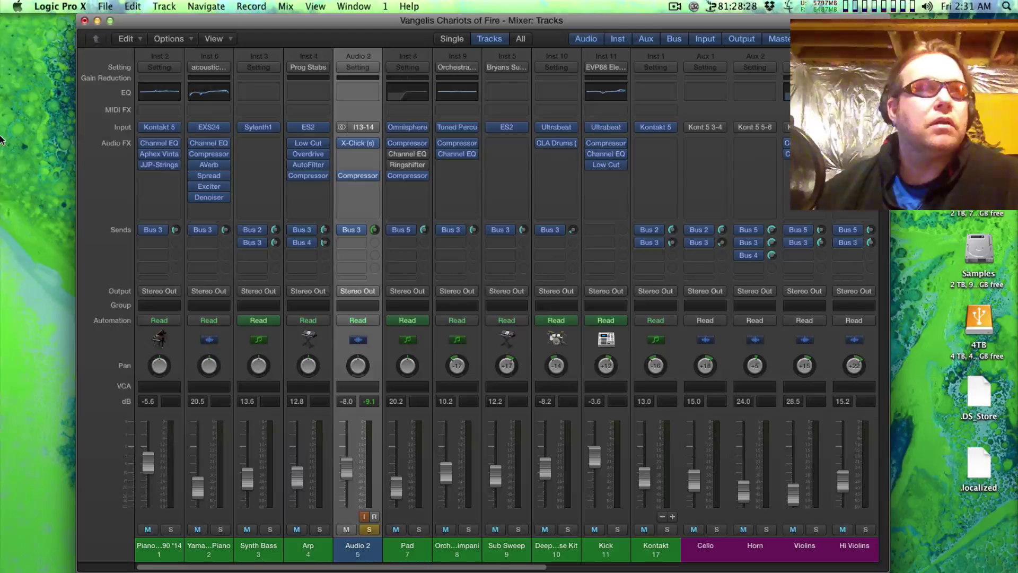
{"action": "mouse_move", "coordinate": [2, 141]}
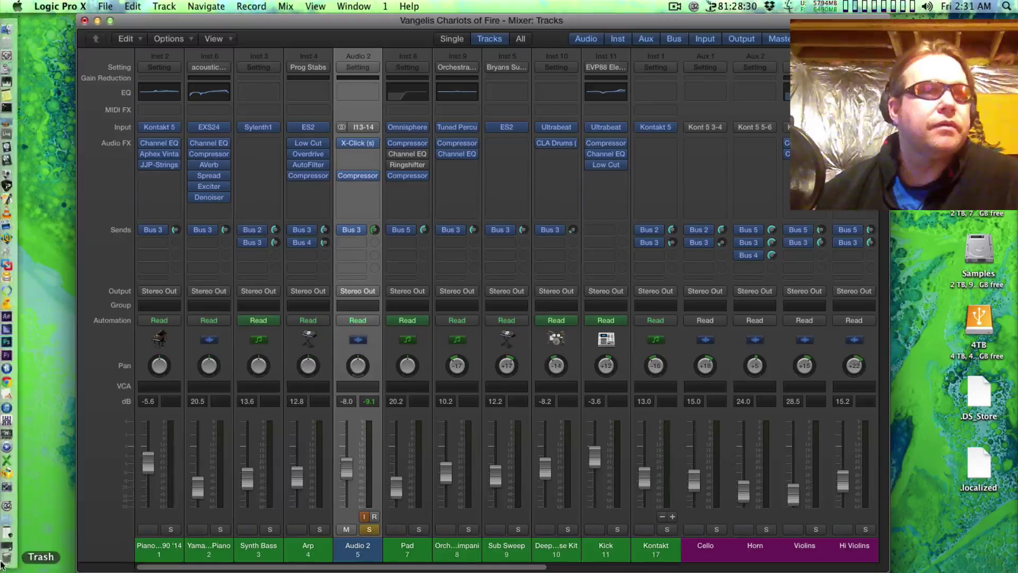
{"action": "left_click", "coordinate": [7, 545]}
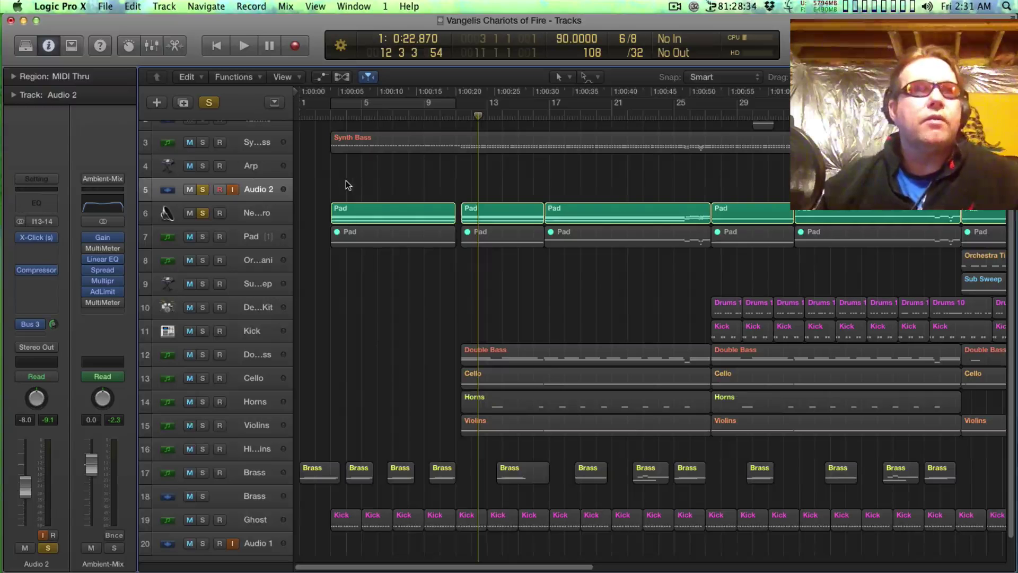
Review the audio device settings and the MIDI general and sync settings in Logic's preferences, and close them.
{"action": "left_click", "coordinate": [73, 7]}
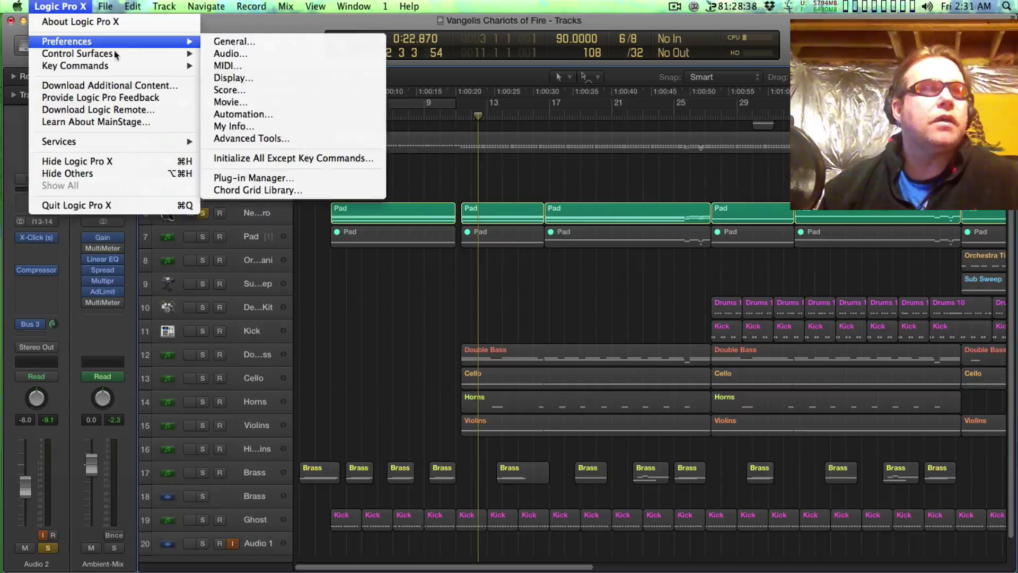
{"action": "left_click", "coordinate": [228, 65]}
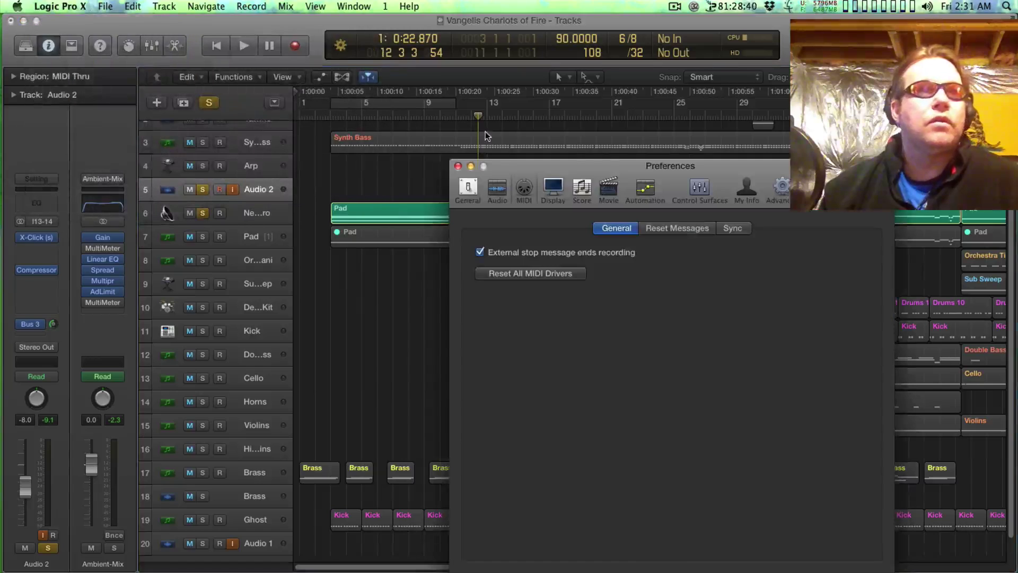
{"action": "left_click", "coordinate": [501, 191]}
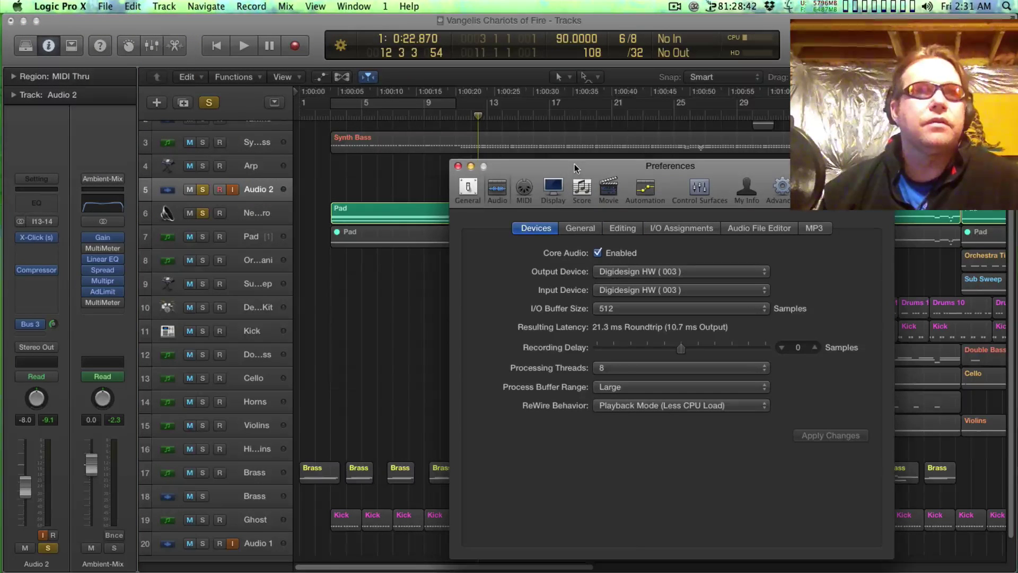
{"action": "left_click_drag", "start_coordinate": [575, 161], "coordinate": [511, 108]}
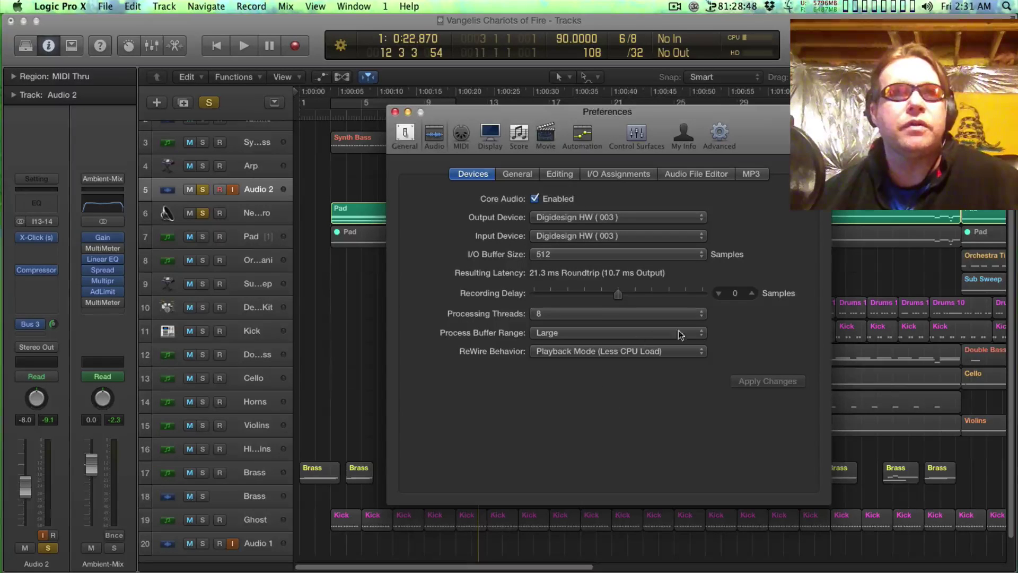
{"action": "left_click", "coordinate": [459, 139]}
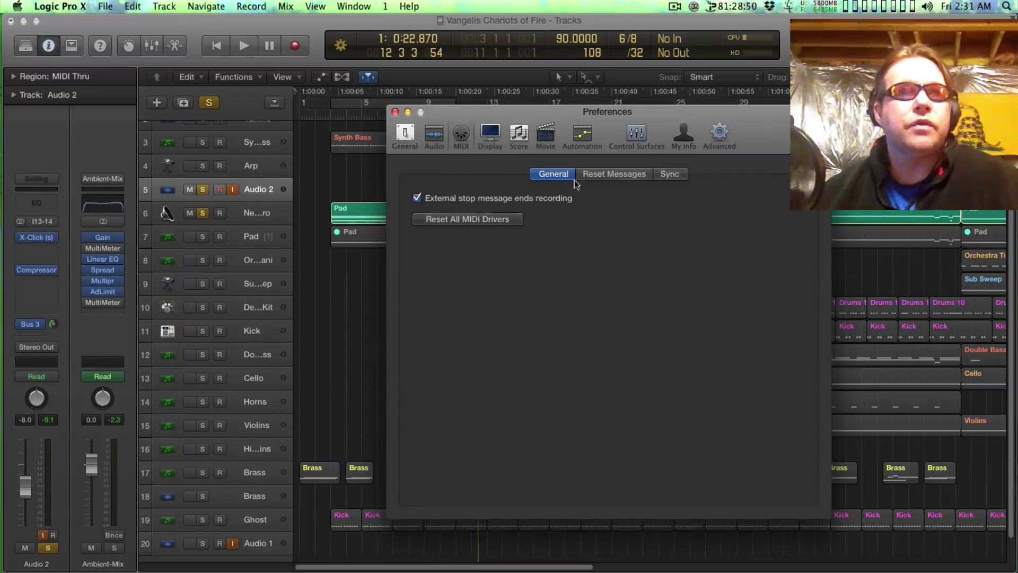
{"action": "left_click", "coordinate": [671, 174]}
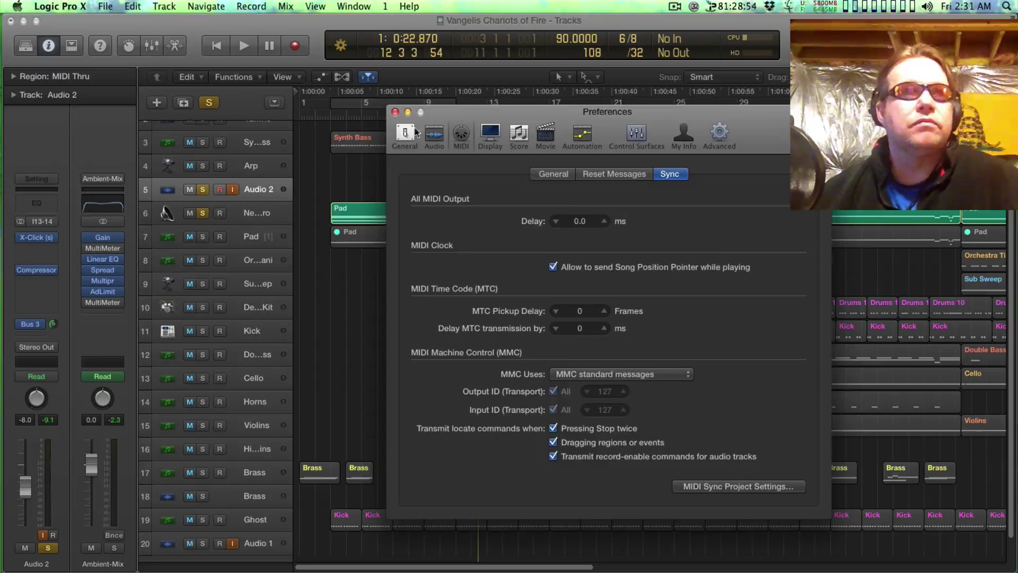
{"action": "left_click", "coordinate": [396, 112]}
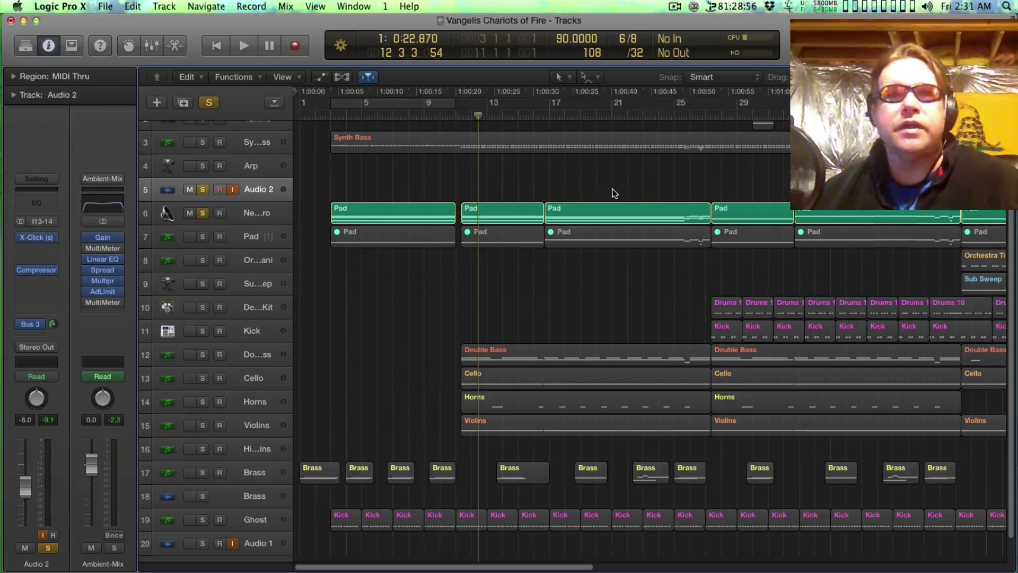
Select track 6, the external MIDI track routed to Network Aliens-Mac-Pro.
{"action": "left_click", "coordinate": [578, 149]}
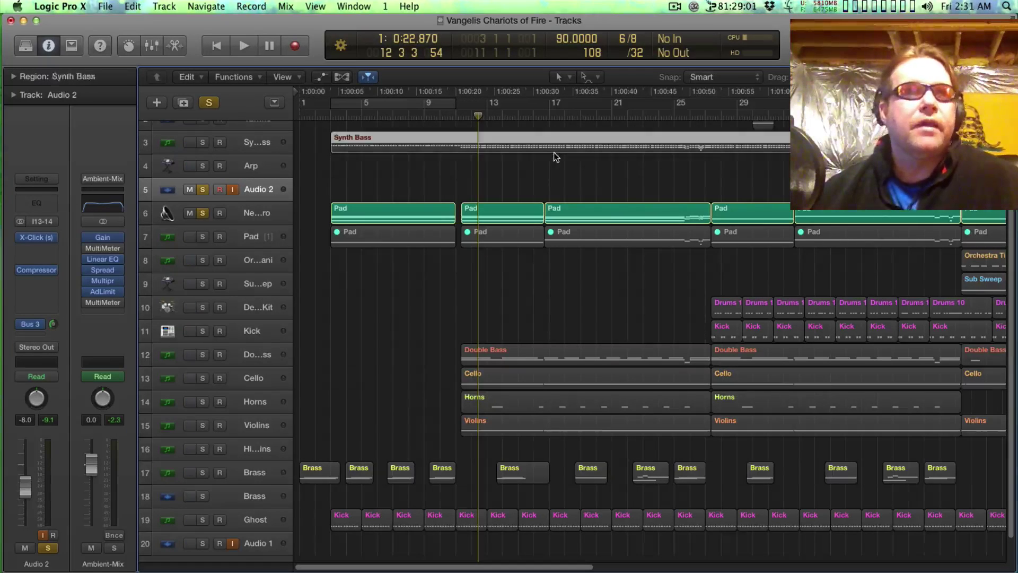
{"action": "left_click", "coordinate": [532, 169]}
{"action": "left_click", "coordinate": [258, 215]}
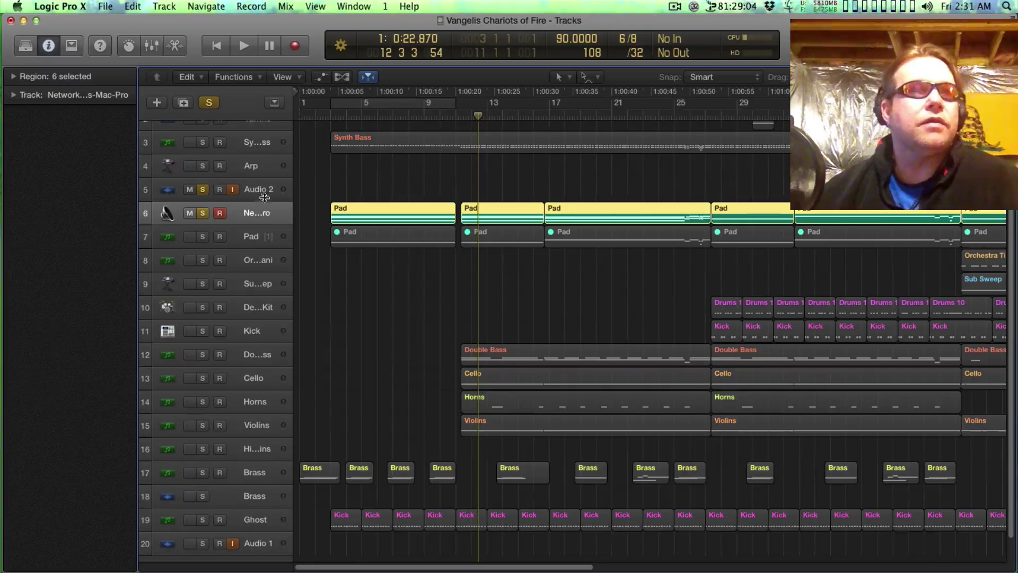
Examine the output ports offered for a new External MIDI track, including Network Aliens-Mac-Pro, and cancel the track creation.
{"action": "left_click", "coordinate": [157, 102]}
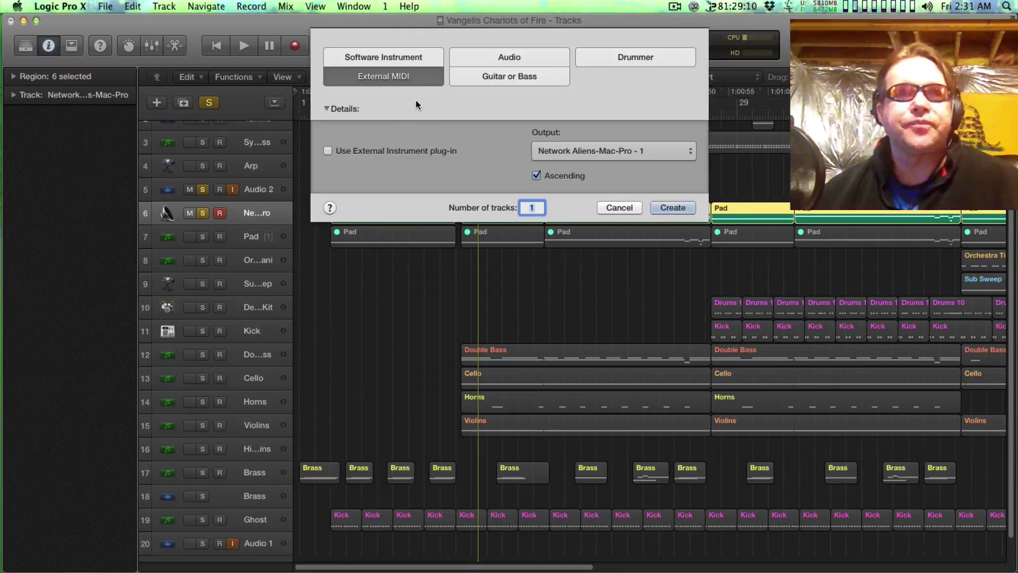
{"action": "left_click", "coordinate": [594, 153]}
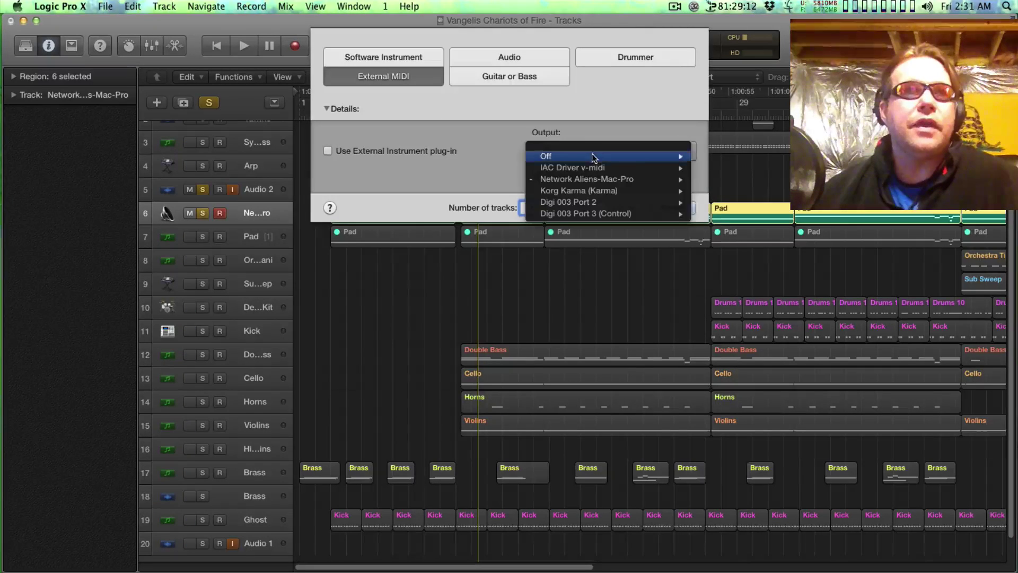
{"action": "mouse_move", "coordinate": [602, 182]}
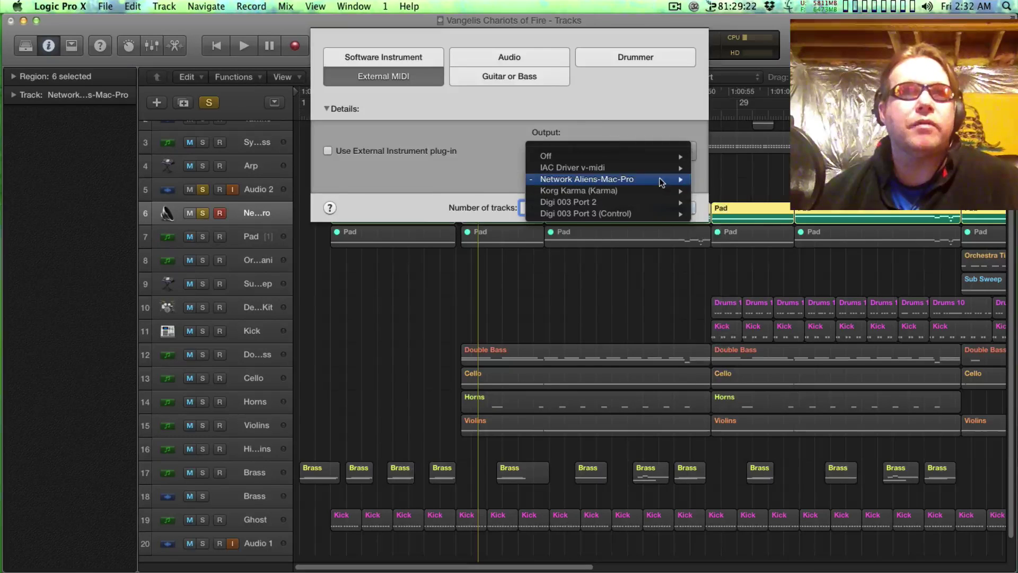
{"action": "left_click", "coordinate": [598, 119]}
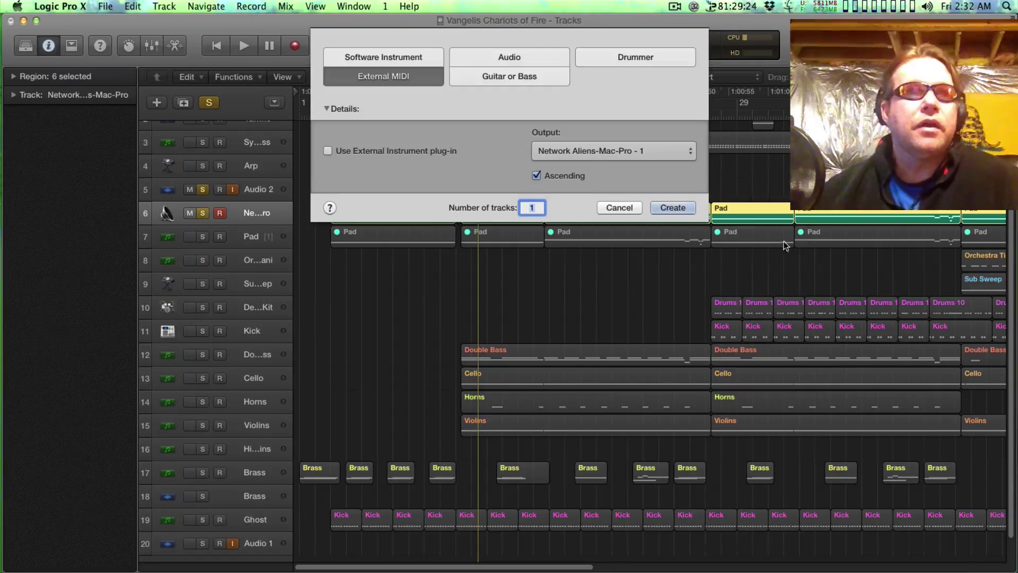
{"action": "left_click", "coordinate": [619, 208]}
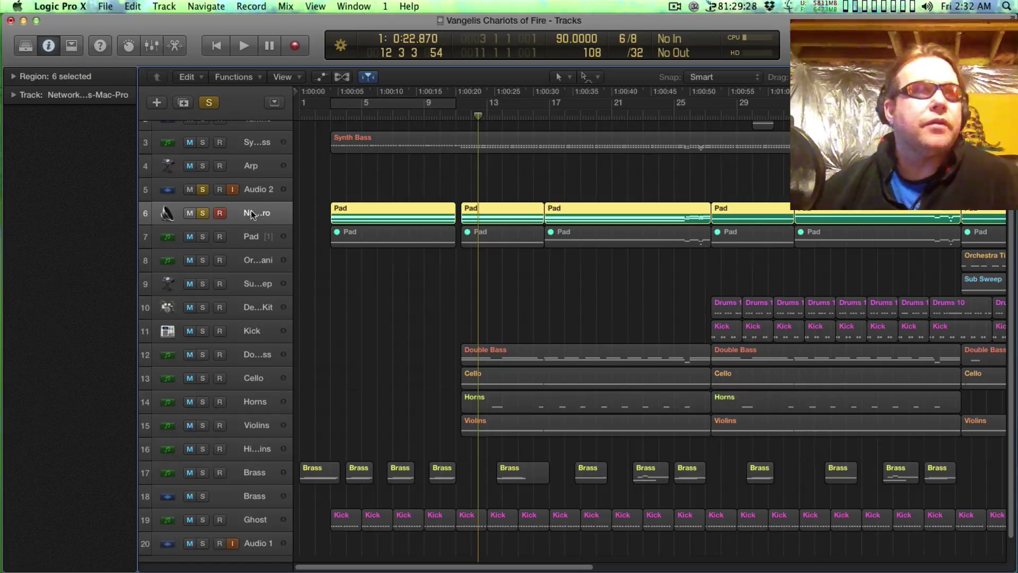
Expand the track and region parameters for track 6, and clear the region selection with the playhead at bar 2.
{"action": "left_click", "coordinate": [13, 94]}
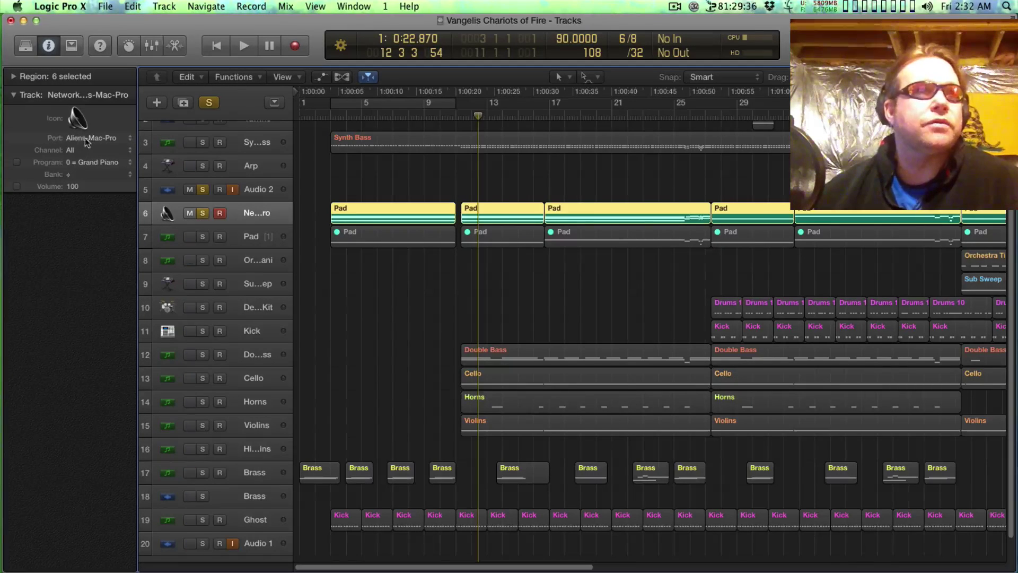
{"action": "left_click", "coordinate": [13, 78]}
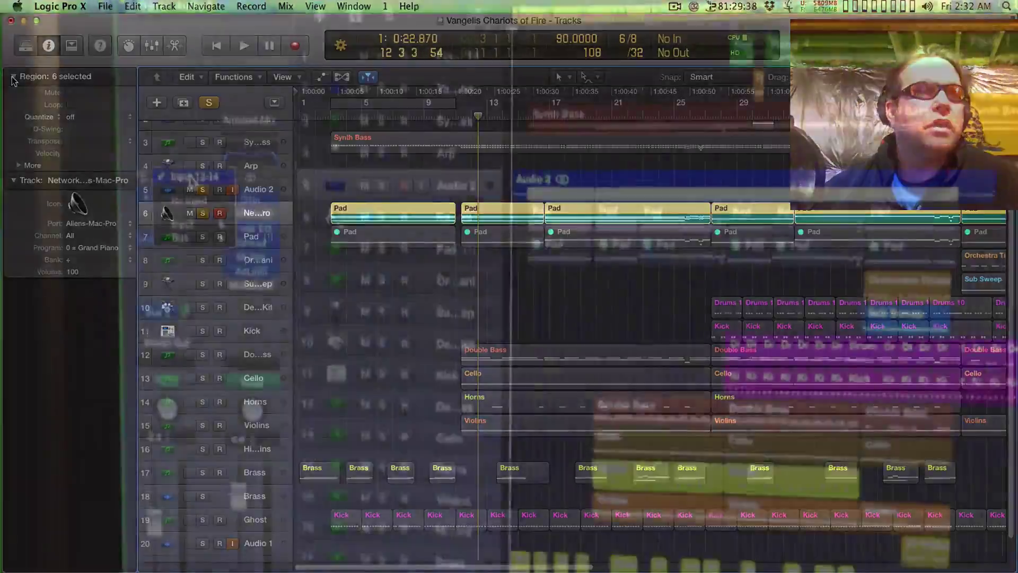
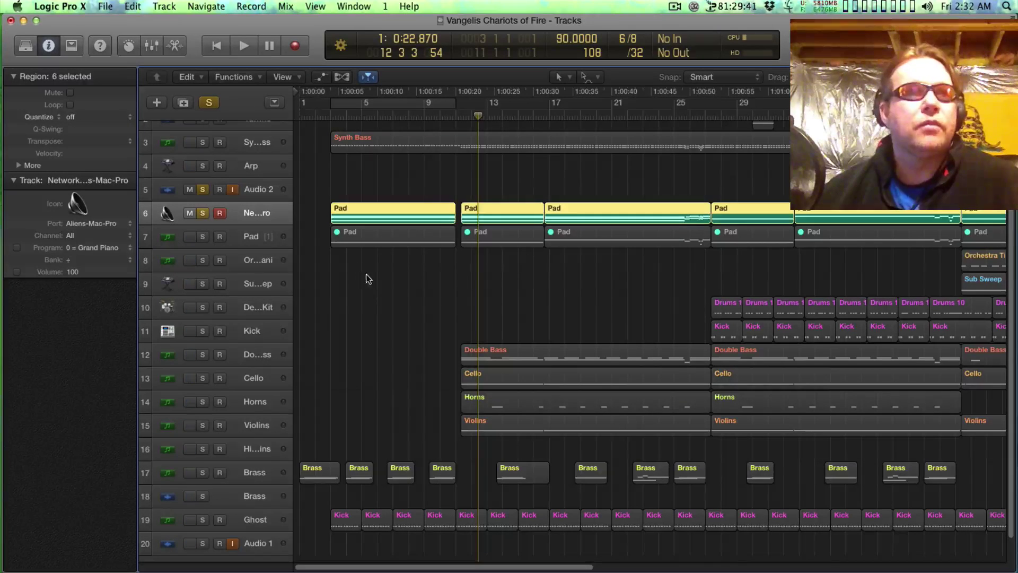
{"action": "left_click", "coordinate": [320, 181]}
{"action": "left_click", "coordinate": [320, 116]}
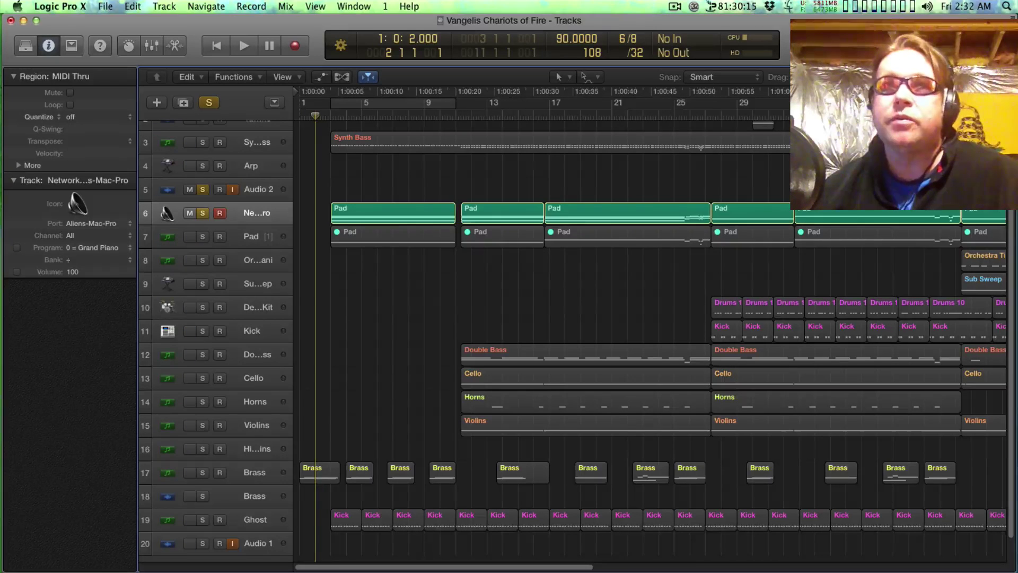
Show Ableton Live in the laptop's remote window, reposition that window, and minimise it to return to Logic's Tracks window.
{"action": "key", "text": "super+Tab"}
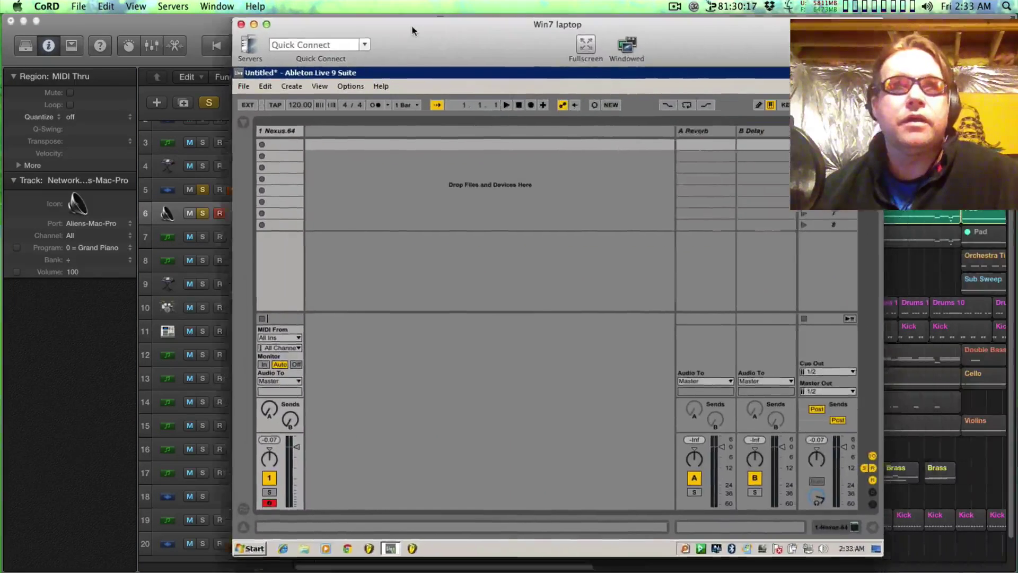
{"action": "mouse_move", "coordinate": [414, 30]}
{"action": "left_mouse_down"}
{"action": "mouse_move", "coordinate": [428, 37]}
{"action": "mouse_move", "coordinate": [426, 27]}
{"action": "left_mouse_up"}
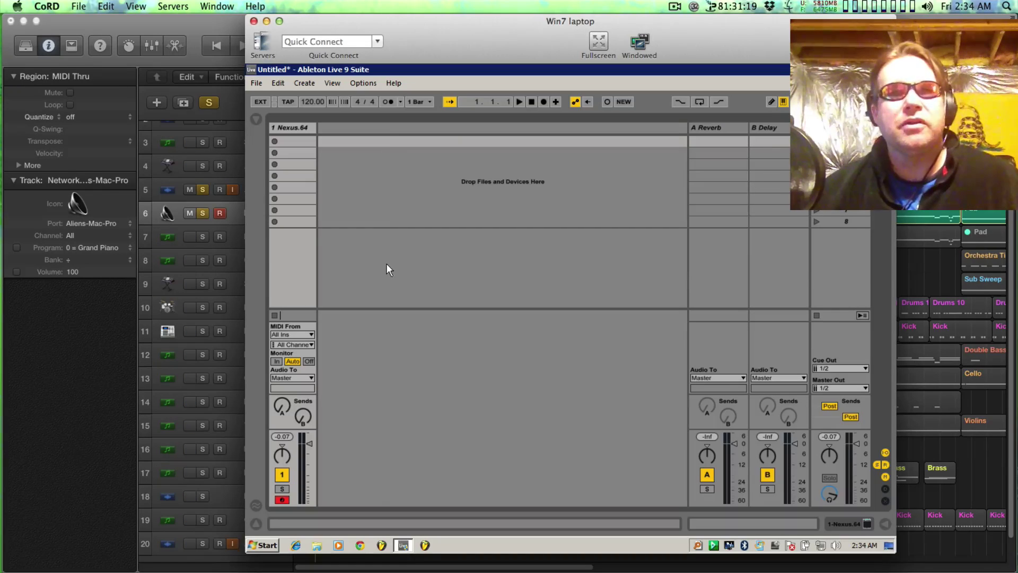
{"action": "mouse_move", "coordinate": [459, 21]}
{"action": "left_mouse_down"}
{"action": "mouse_move", "coordinate": [475, 16]}
{"action": "mouse_move", "coordinate": [466, 17]}
{"action": "mouse_move", "coordinate": [483, 30]}
{"action": "mouse_move", "coordinate": [450, 31]}
{"action": "left_mouse_up"}
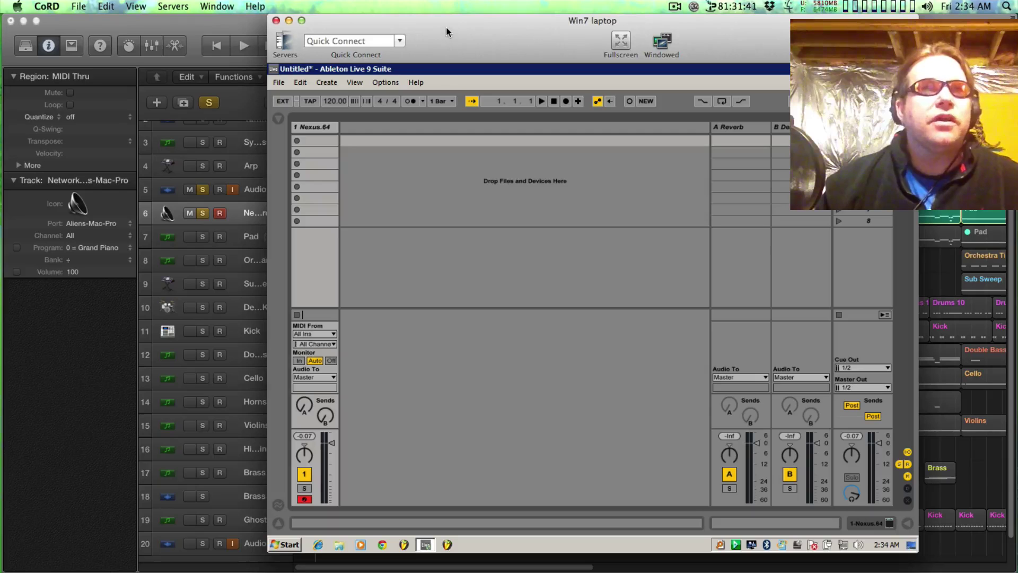
{"action": "left_click_drag", "start_coordinate": [442, 26], "coordinate": [435, 29]}
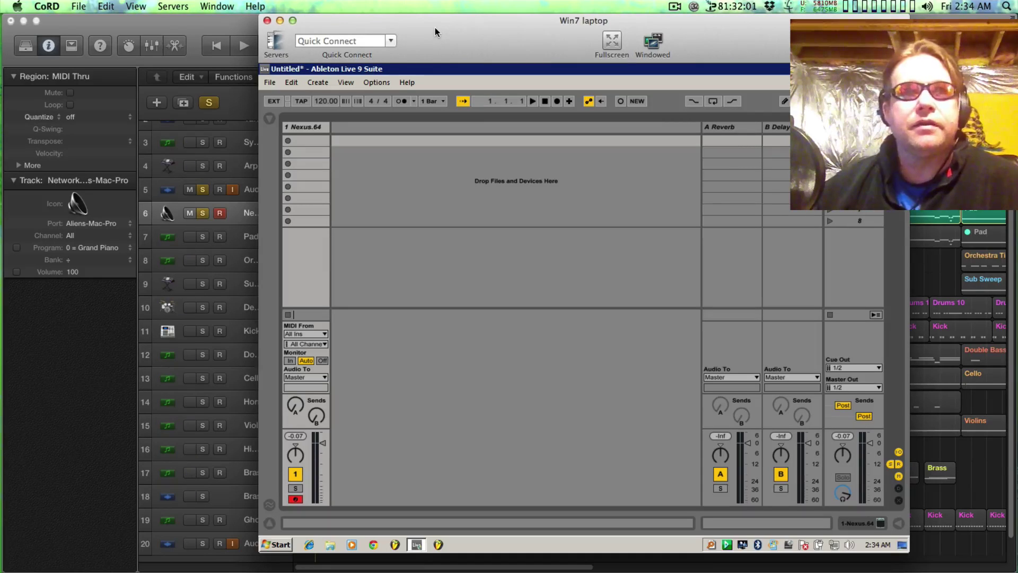
{"action": "left_click_drag", "start_coordinate": [454, 25], "coordinate": [512, 44]}
{"action": "key", "text": "super+m"}
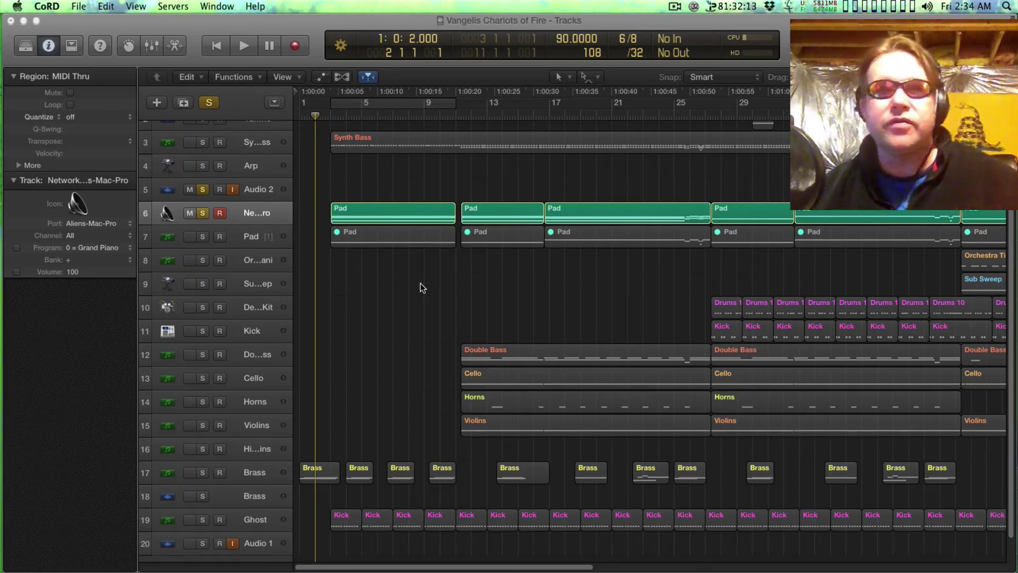
{"action": "left_click", "coordinate": [456, 297]}
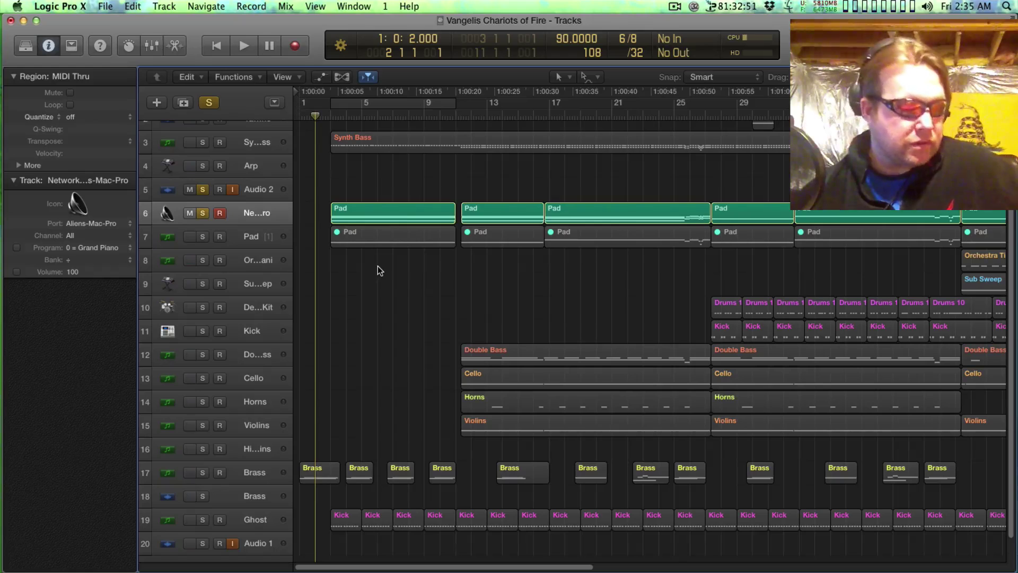
Turn off solo on Audio 2 and track 6, clear the Pad region selection, and play the full arrangement from bar 1.
{"action": "left_click", "coordinate": [202, 189]}
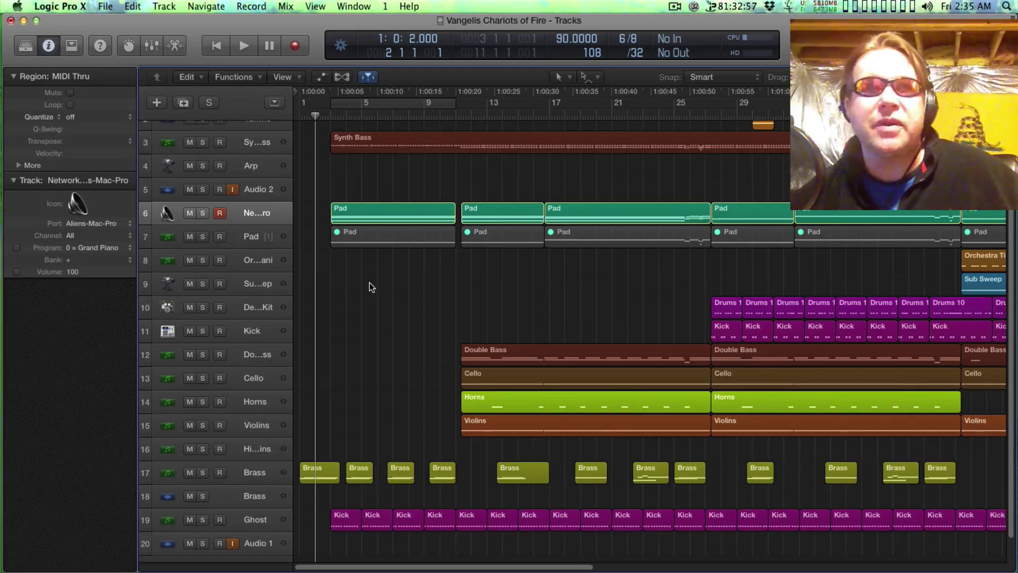
{"action": "key", "text": "super+Left"}
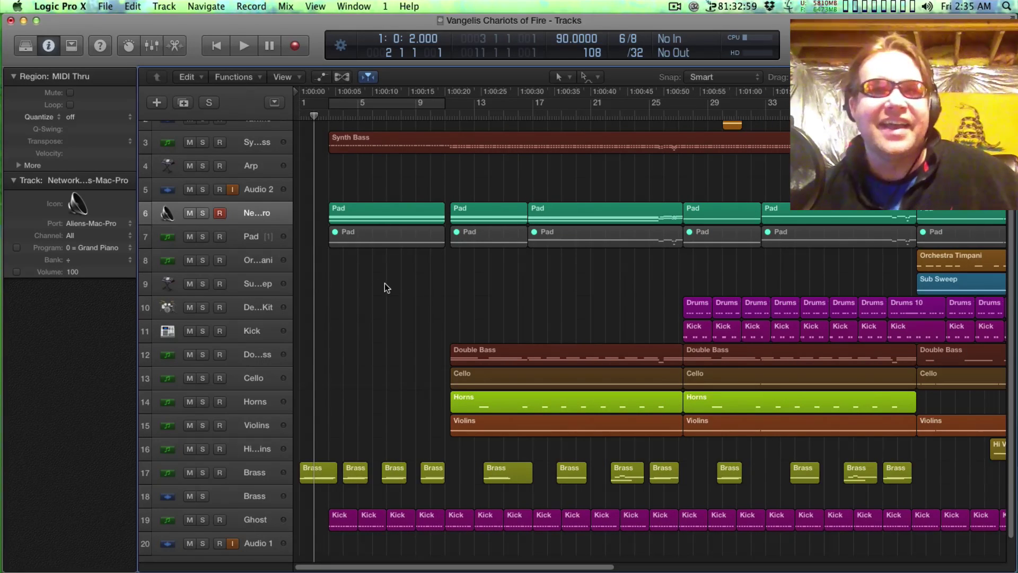
{"action": "key", "text": "Return"}
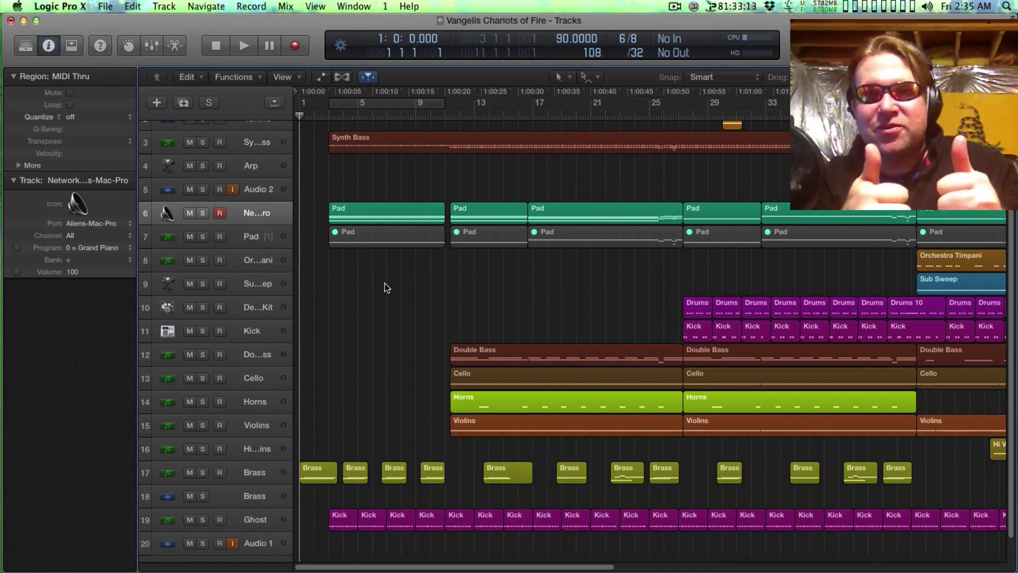
{"action": "key", "text": "space"}
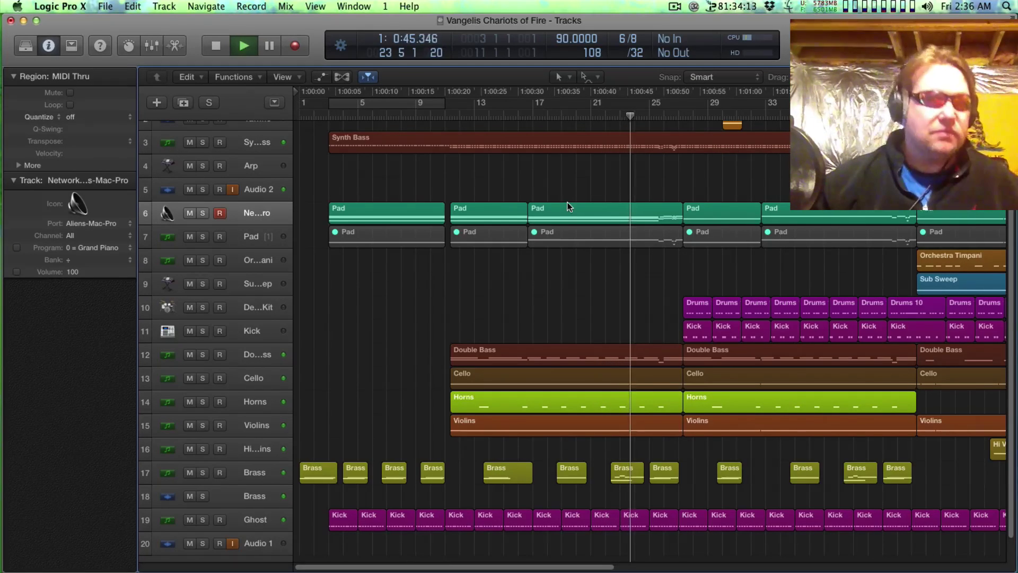
{"action": "scroll", "coordinate": [552, 211], "scroll_direction": "down", "scroll_amount": 1}
{"action": "scroll", "coordinate": [540, 222], "scroll_direction": "down", "scroll_amount": 1}
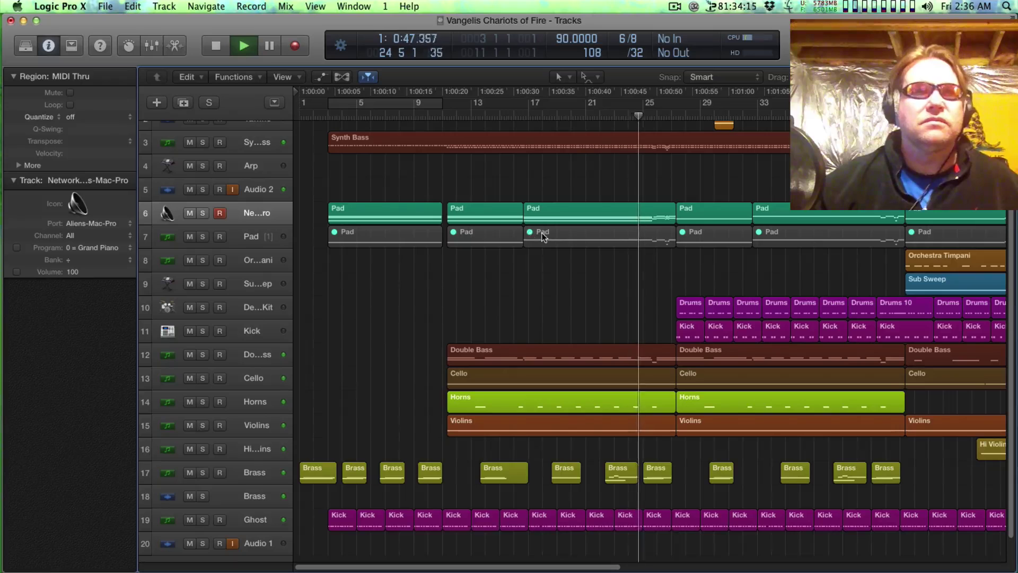
{"action": "scroll", "coordinate": [541, 236], "scroll_direction": "down", "scroll_amount": 2}
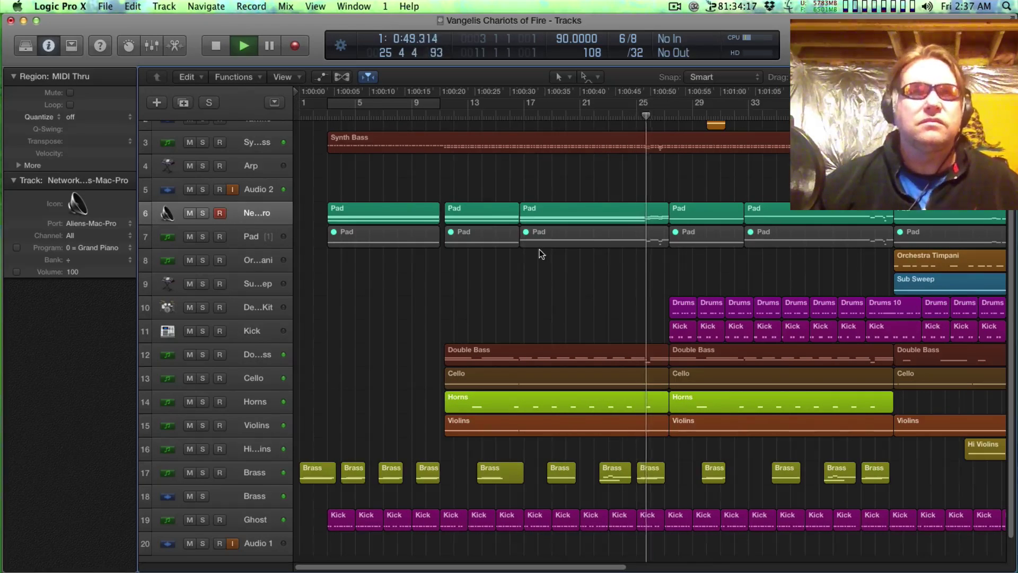